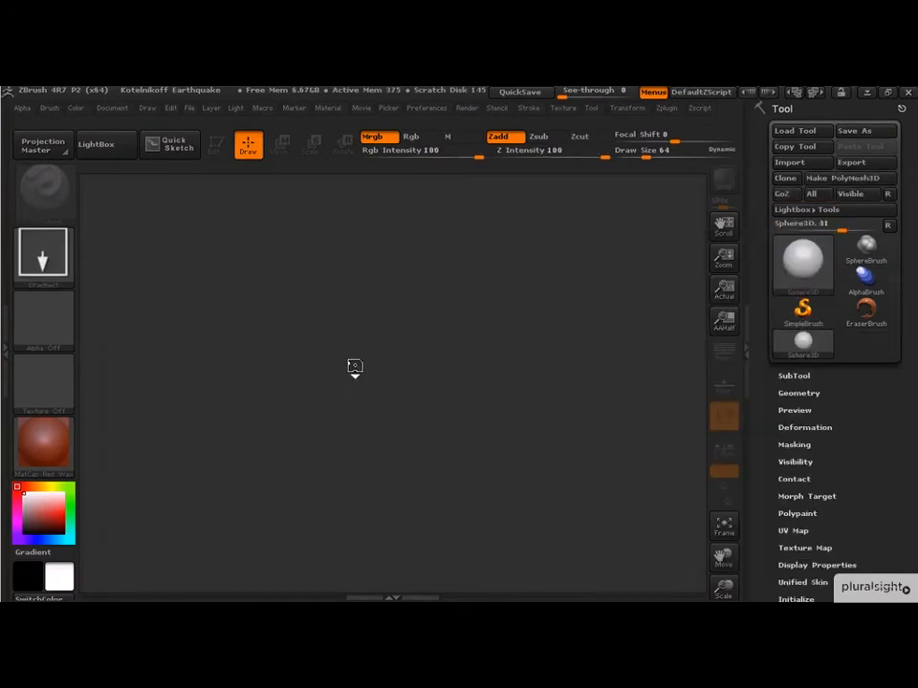
- Draw a Sphere3D in the middle of the canvas and put it into Edit mode
drag(346, 363, 555, 483)
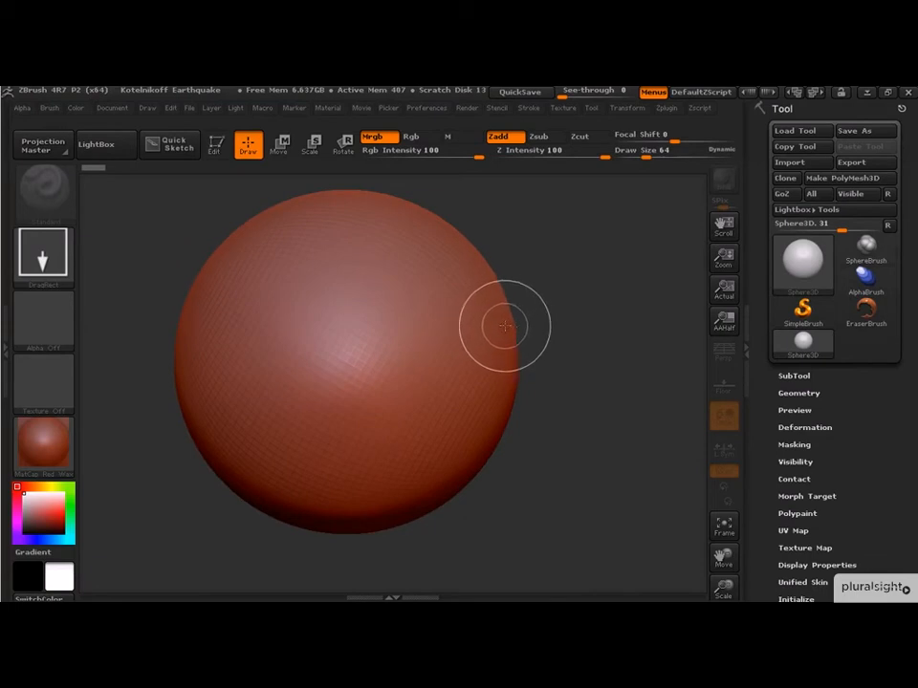
key(t)
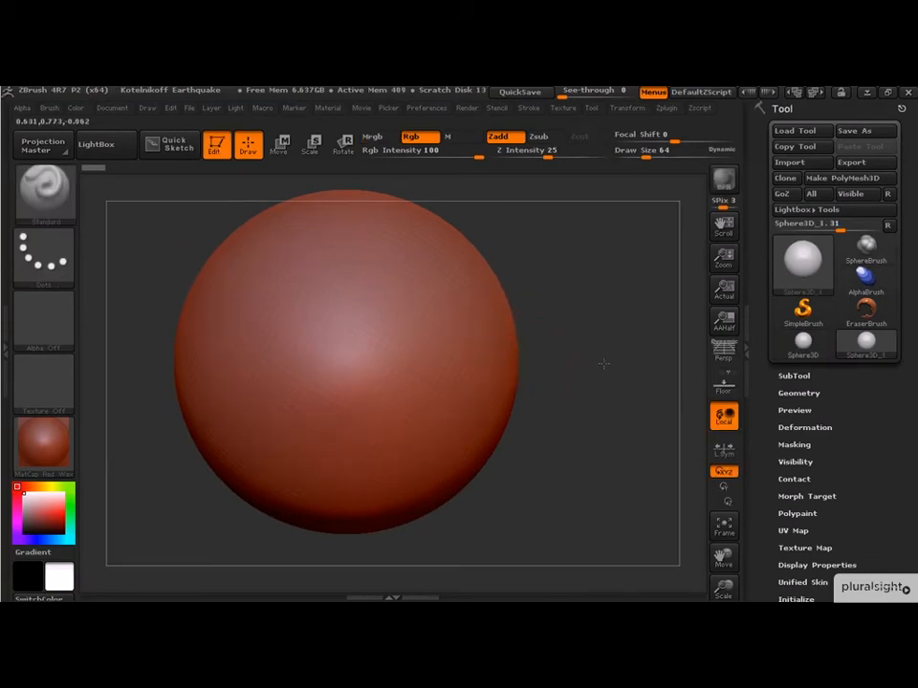
alt+drag(586, 416, 600, 459)
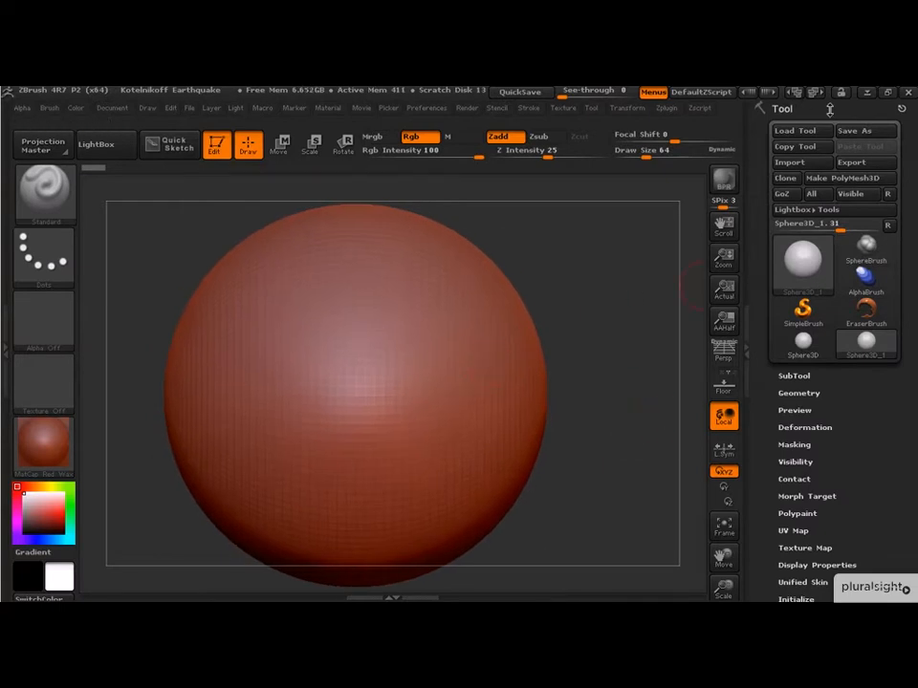
- Convert the sphere primitive to a PolyMesh3D for sculpting
mouse_move(800, 289)
click(819, 177)
click(805, 275)
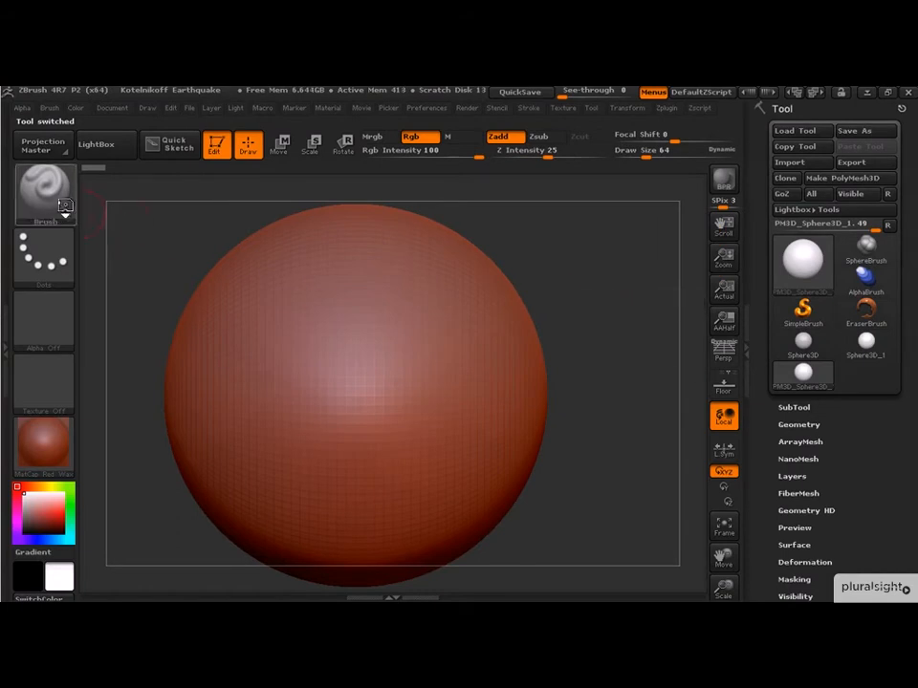
- Pull several small spikes out of the sphere's upper right side with the Move brush
click(55, 206)
key(m)
key(v)
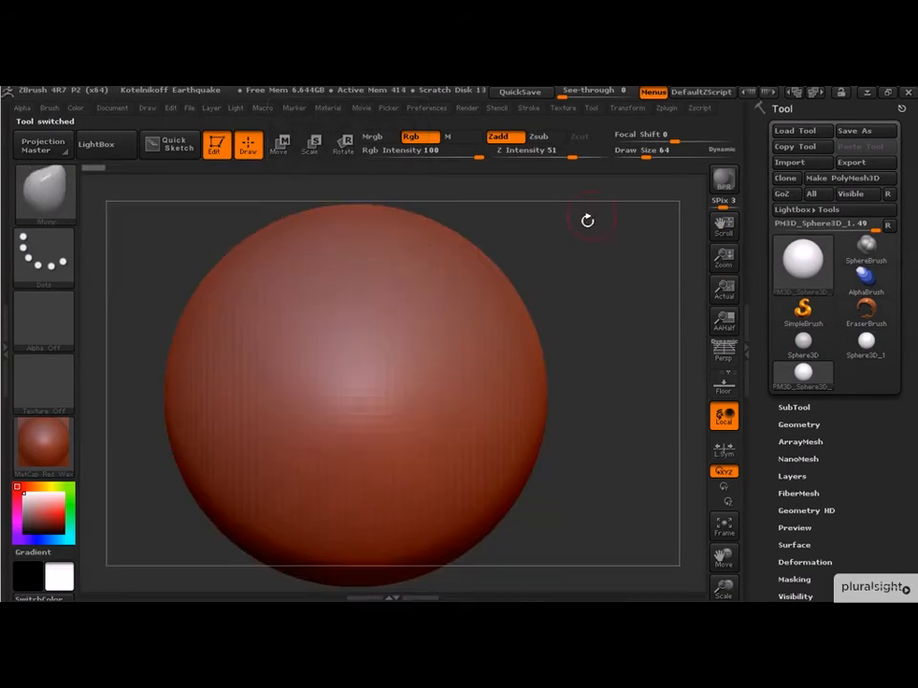
drag(492, 348, 517, 341)
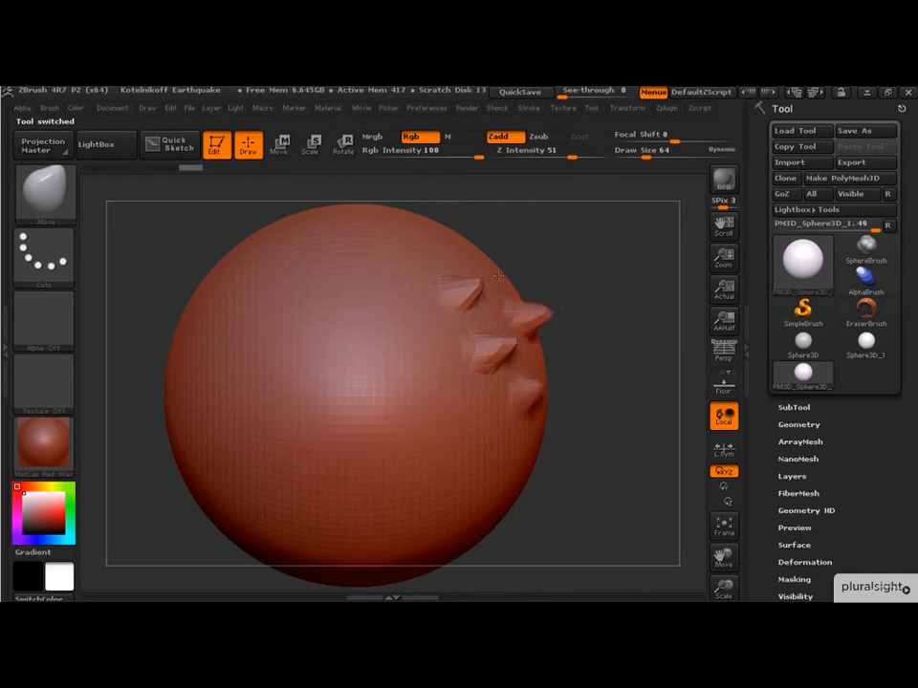
mouse_move(594, 375)
mouse_down()
mouse_move(583, 378)
mouse_move(610, 358)
mouse_up()
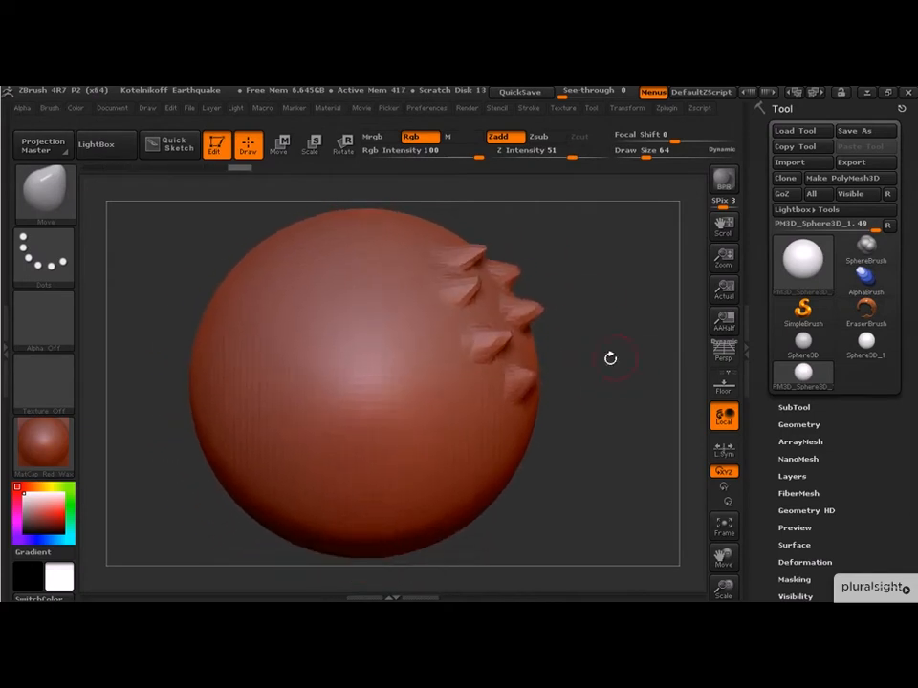
- Replace the sphere in Edit mode with a Cylinder3D and view it from several angles
click(808, 286)
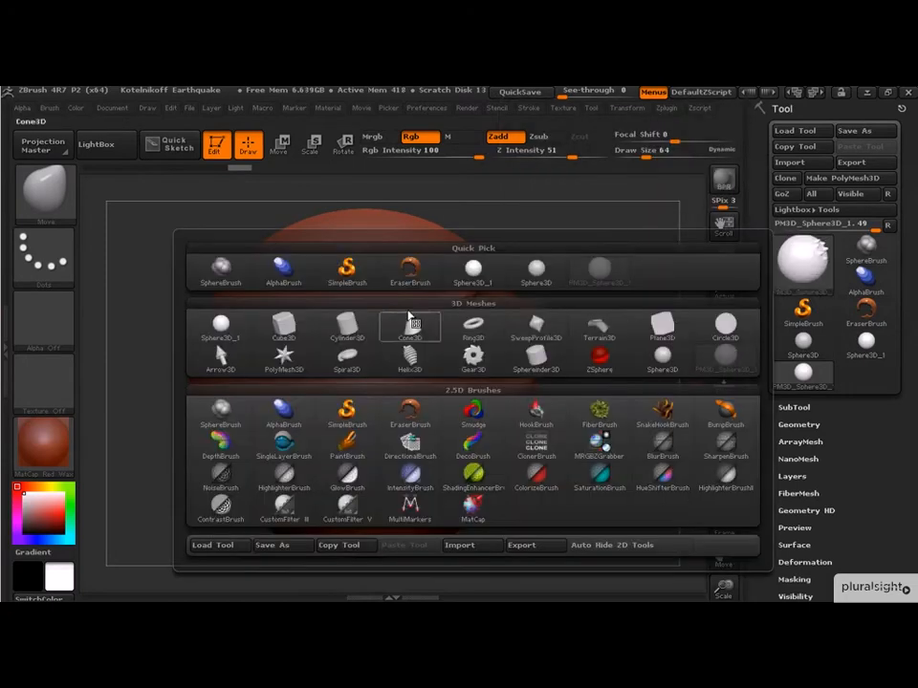
click(337, 332)
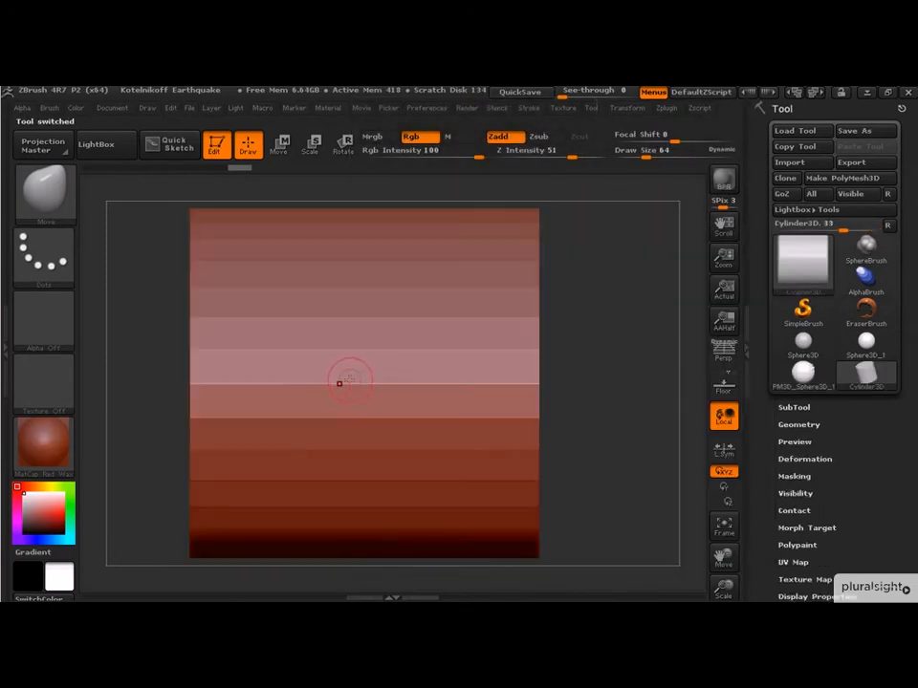
mouse_move(559, 382)
mouse_down()
mouse_move(579, 382)
mouse_move(569, 386)
mouse_move(521, 353)
mouse_up()
drag(600, 325, 606, 260)
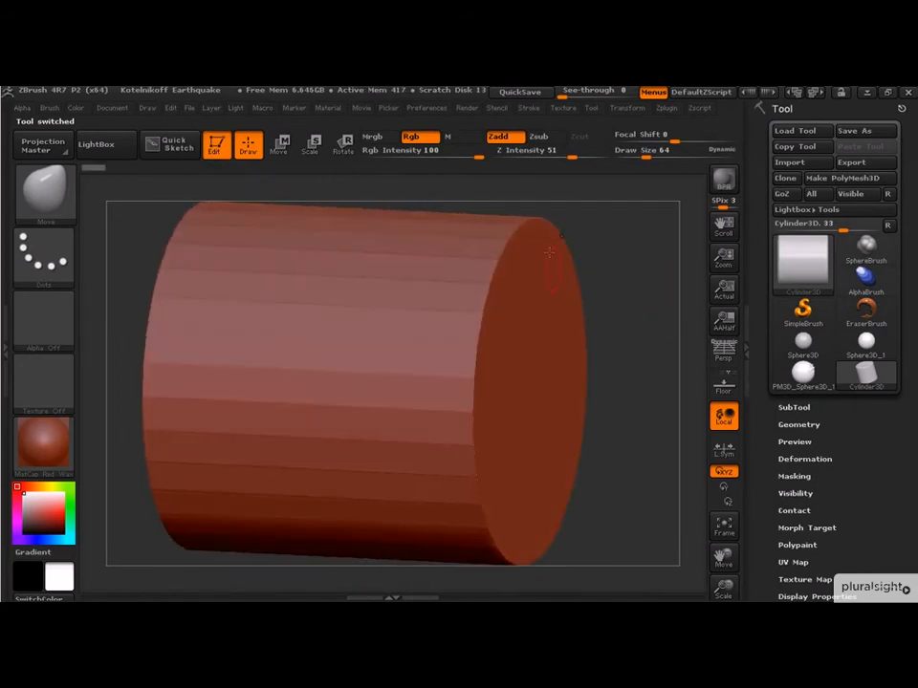
drag(595, 332, 645, 323)
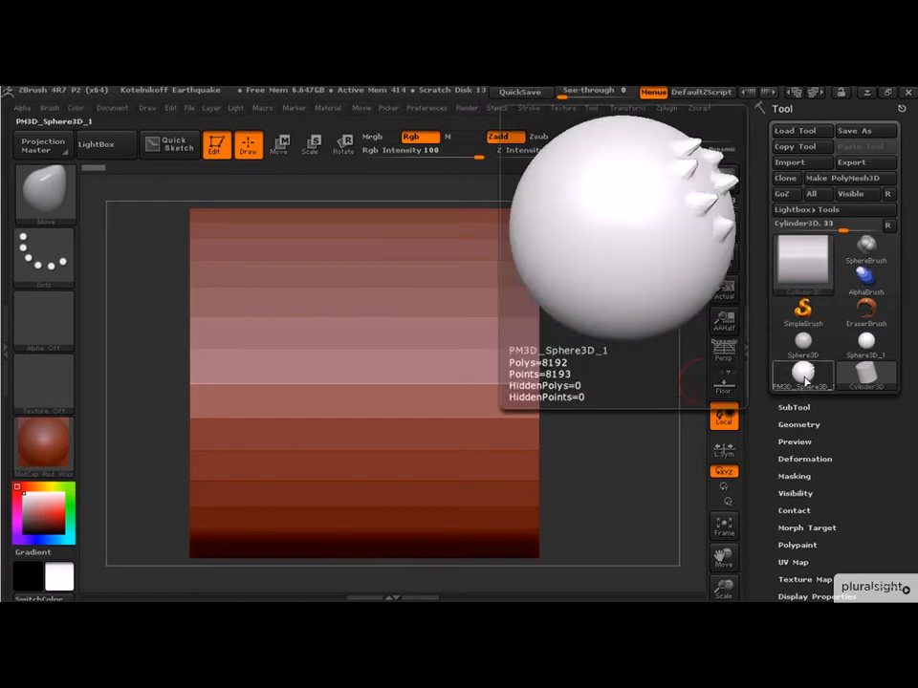
- Swap the active tool to the spiked sphere and back to the Cylinder3D
click(806, 381)
mouse_move(697, 467)
mouse_down()
mouse_move(659, 459)
mouse_move(701, 446)
mouse_up()
click(865, 375)
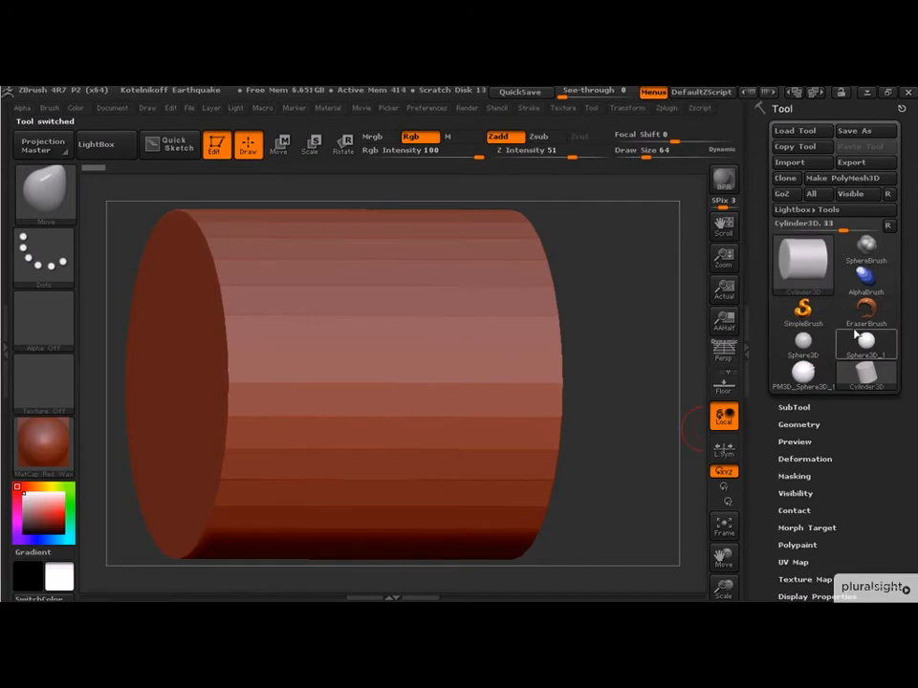
- Make the spiked PM3D_Sphere3D_1 the active tool again in place of the cylinder
click(817, 278)
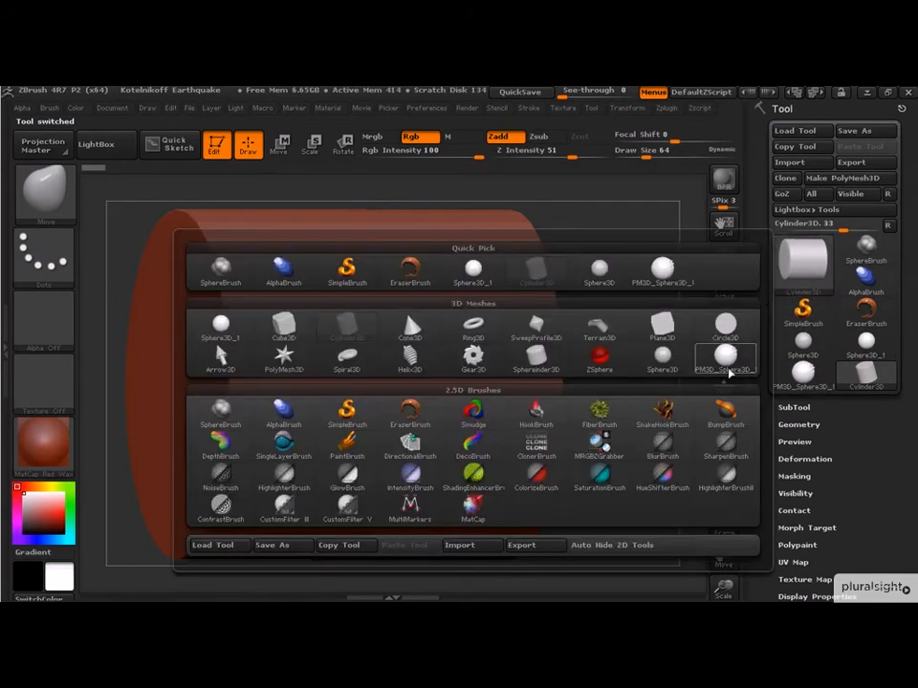
click(726, 355)
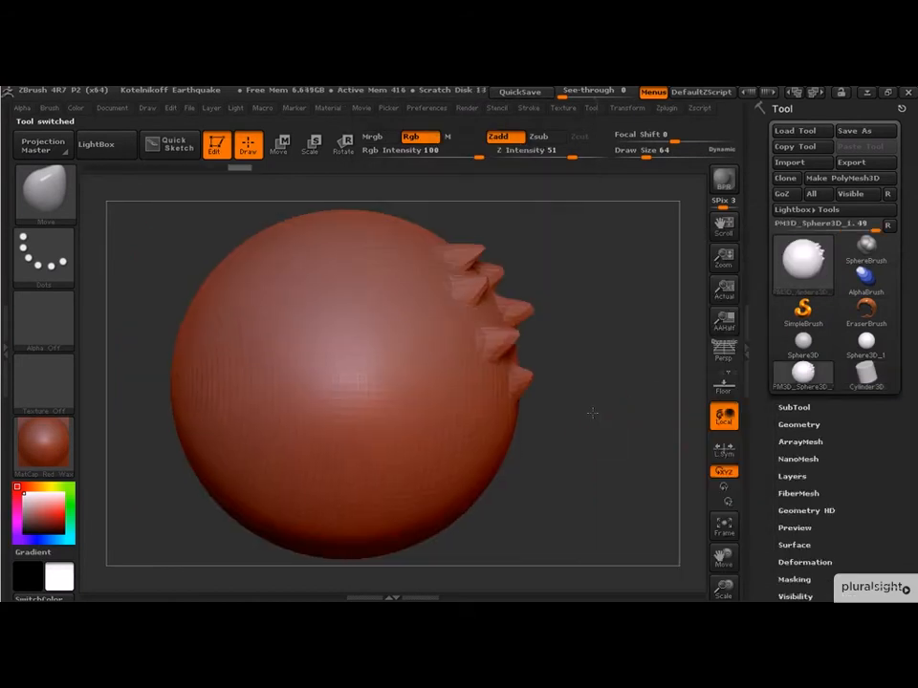
alt+drag(615, 395, 583, 410)
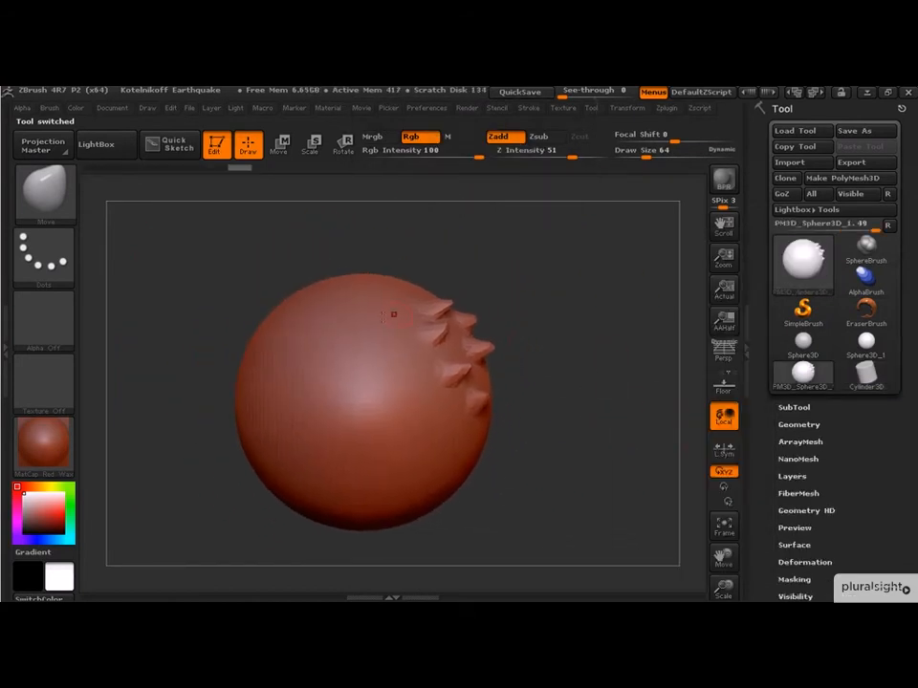
drag(534, 315, 631, 344)
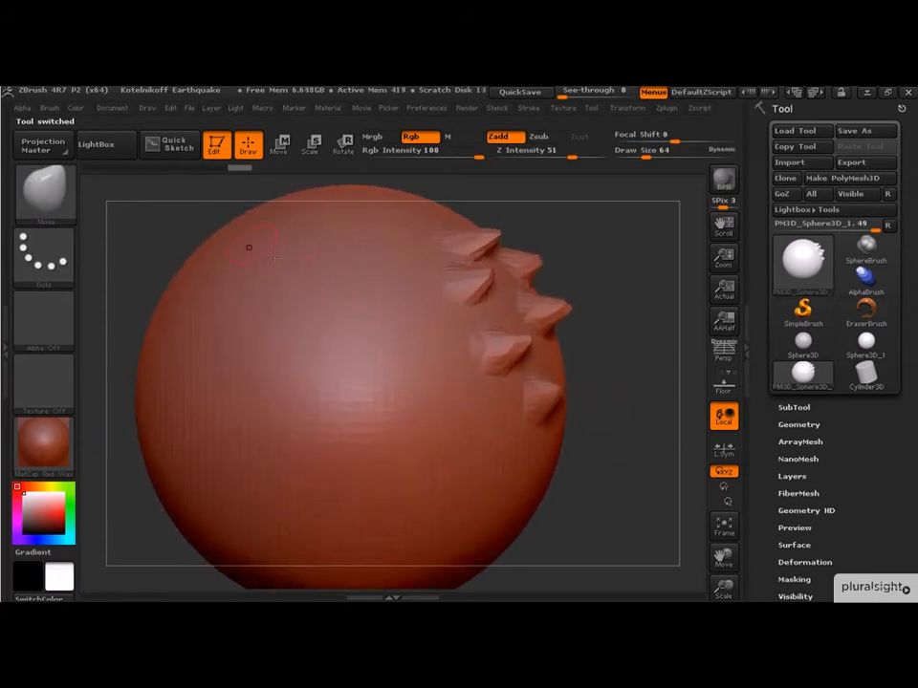
- Leave Edit mode, clear the canvas, and redraw the spiked sphere as an editable model
click(215, 147)
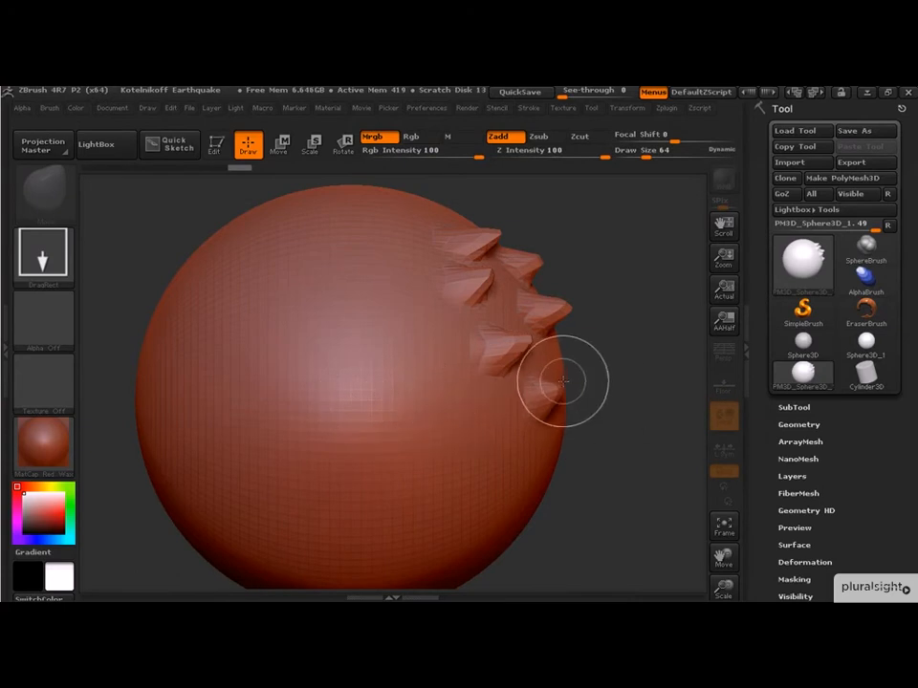
key(ctrl+n)
drag(420, 363, 620, 496)
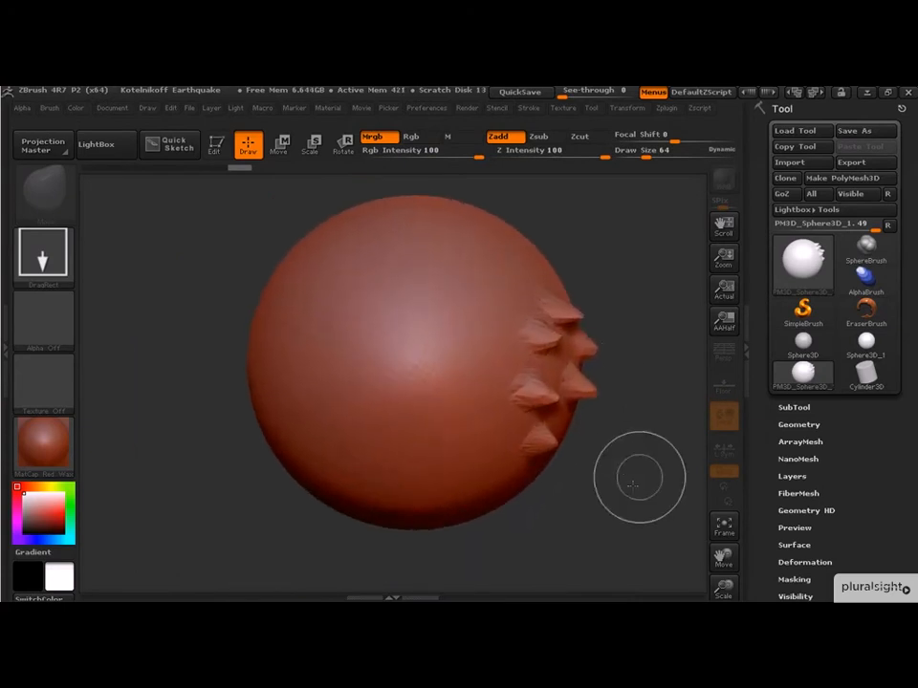
key(t)
drag(627, 391, 686, 359)
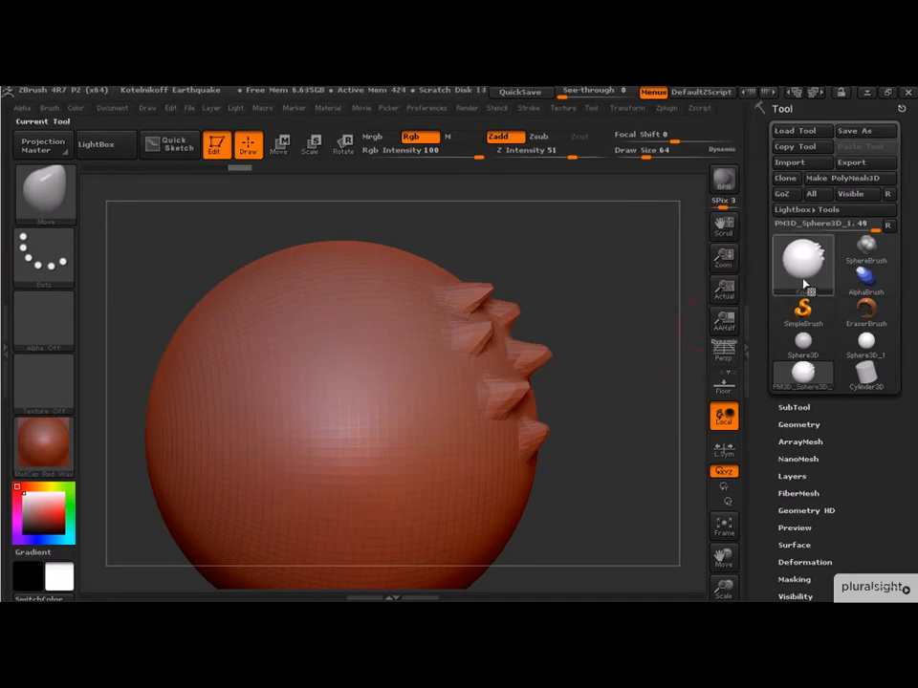
mouse_move(803, 270)
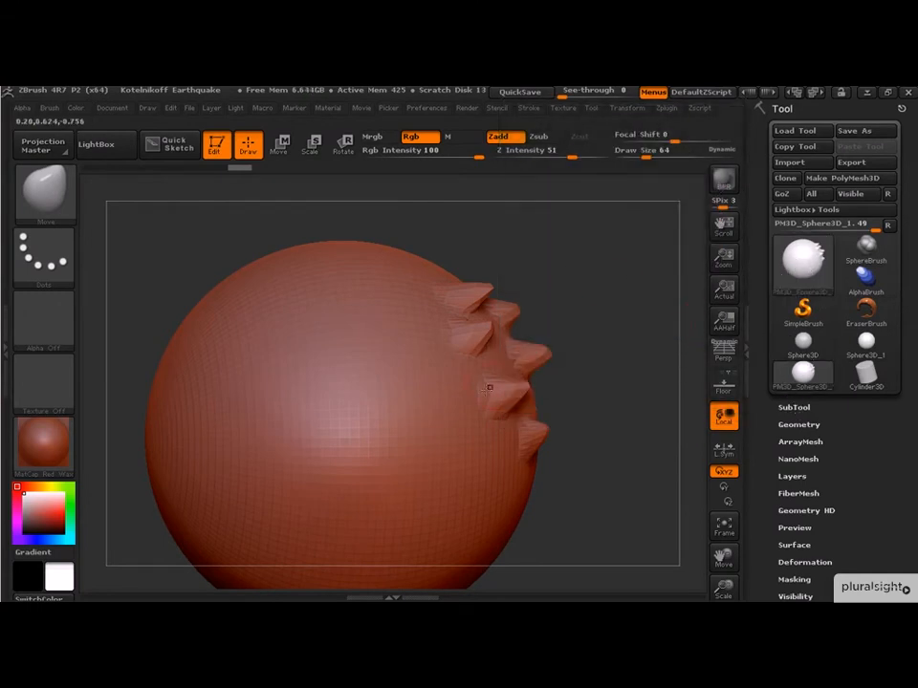
drag(669, 343, 645, 364)
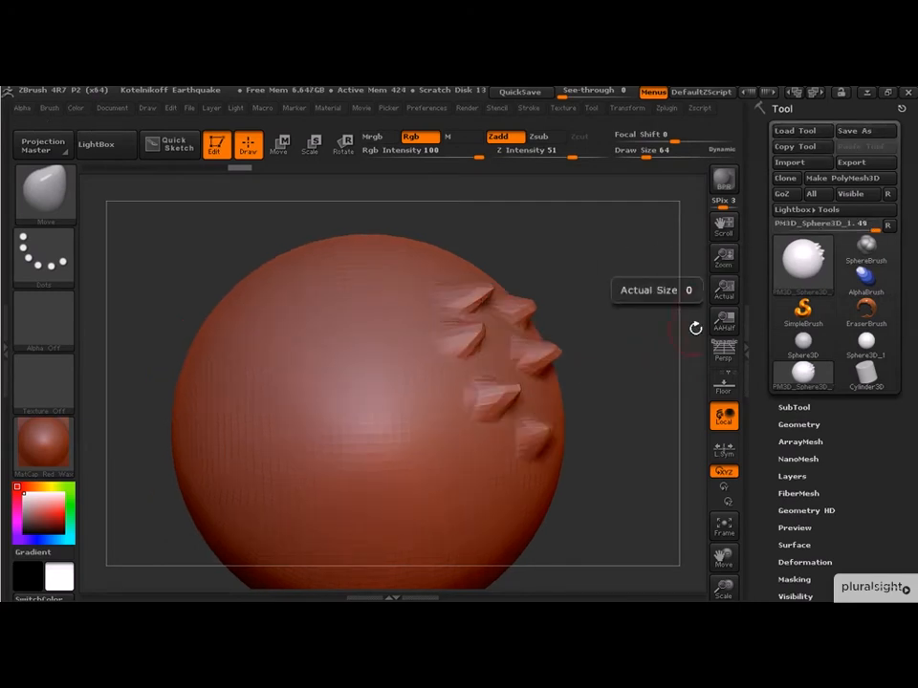
drag(618, 324, 627, 323)
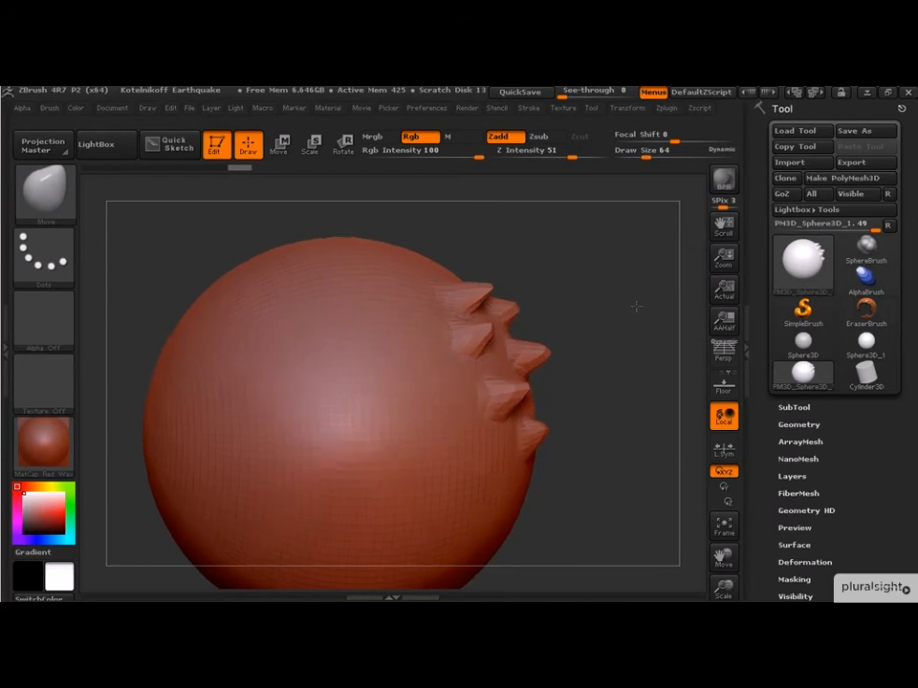
drag(641, 326, 651, 316)
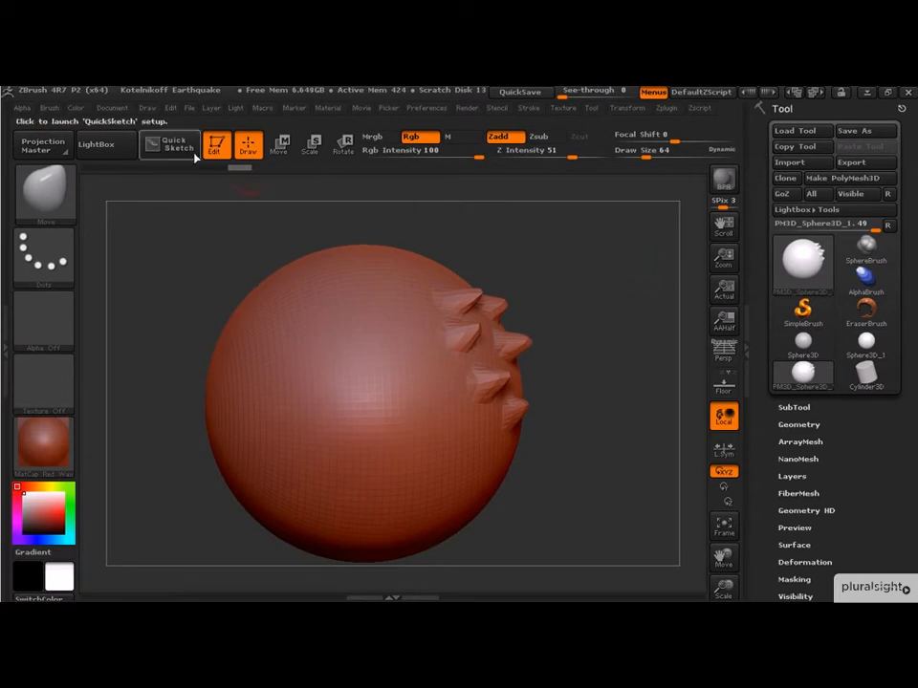
click(113, 108)
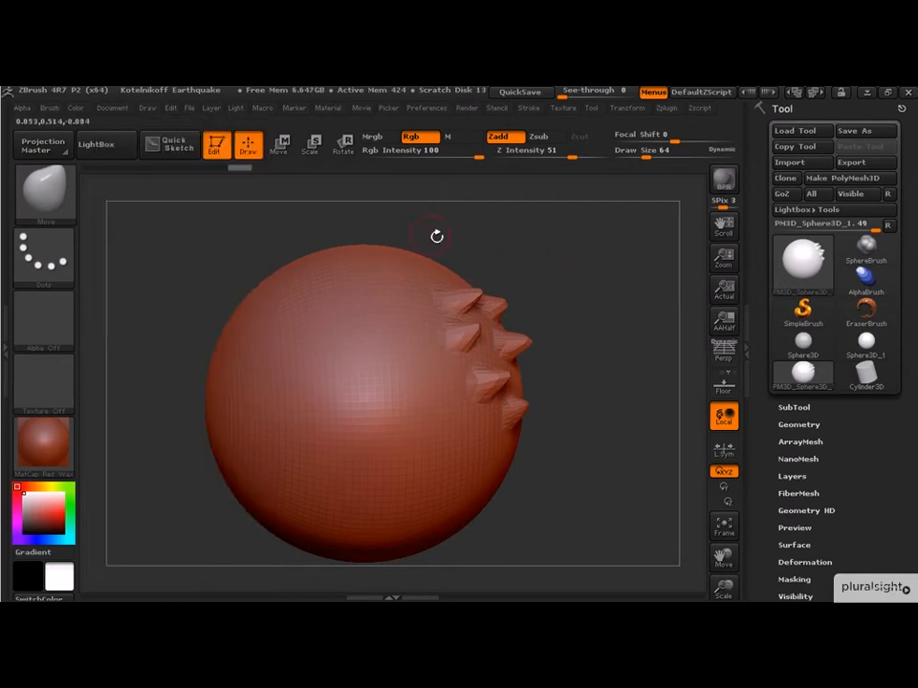
mouse_move(580, 362)
mouse_down()
mouse_move(588, 375)
mouse_move(586, 359)
mouse_move(606, 375)
mouse_move(531, 355)
mouse_up()
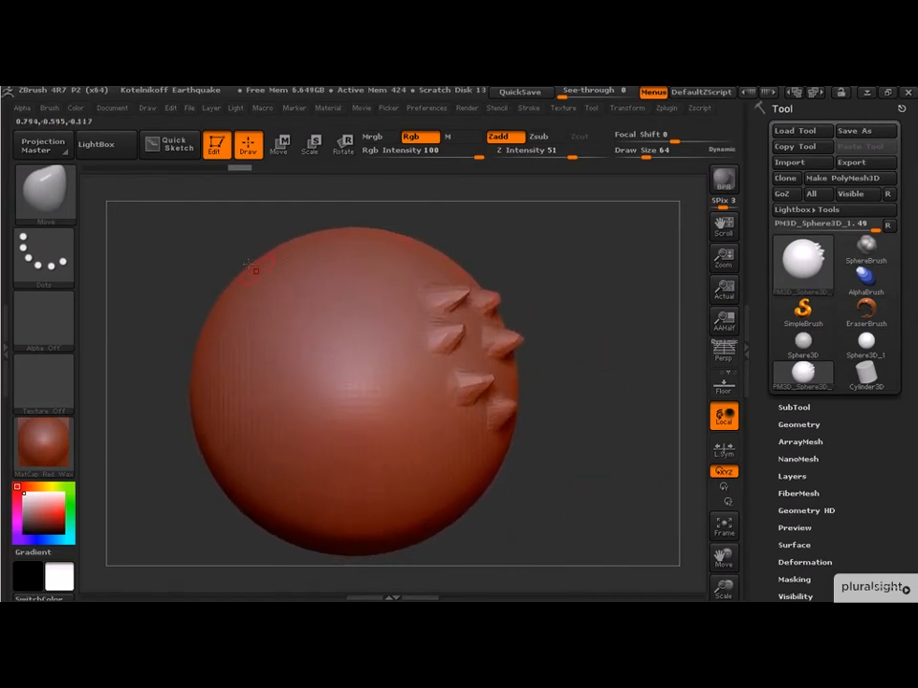
- Leave Edit mode and draw three smaller copies of the spiked sphere over the large one
click(222, 153)
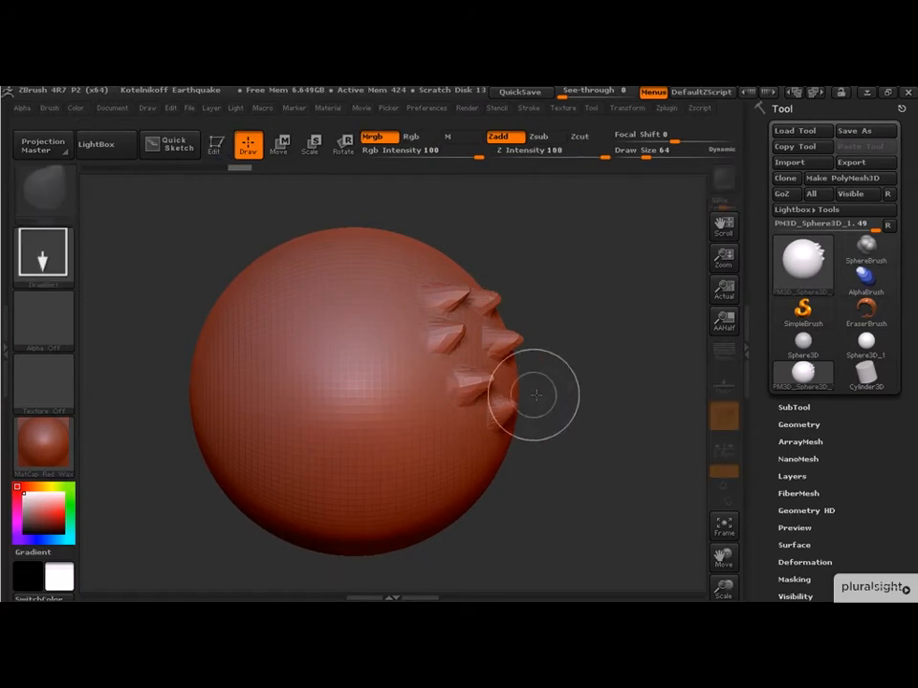
drag(543, 392, 600, 424)
drag(328, 392, 411, 421)
drag(381, 312, 413, 326)
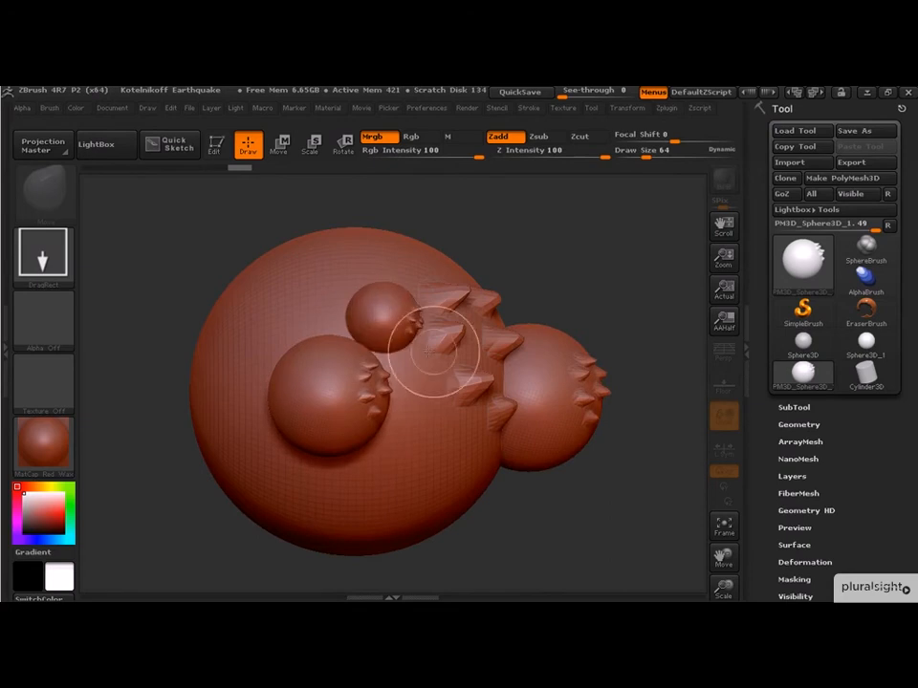
- Try a SimpleBrush stroke beside the spheres' upper right edge and undo it
click(806, 312)
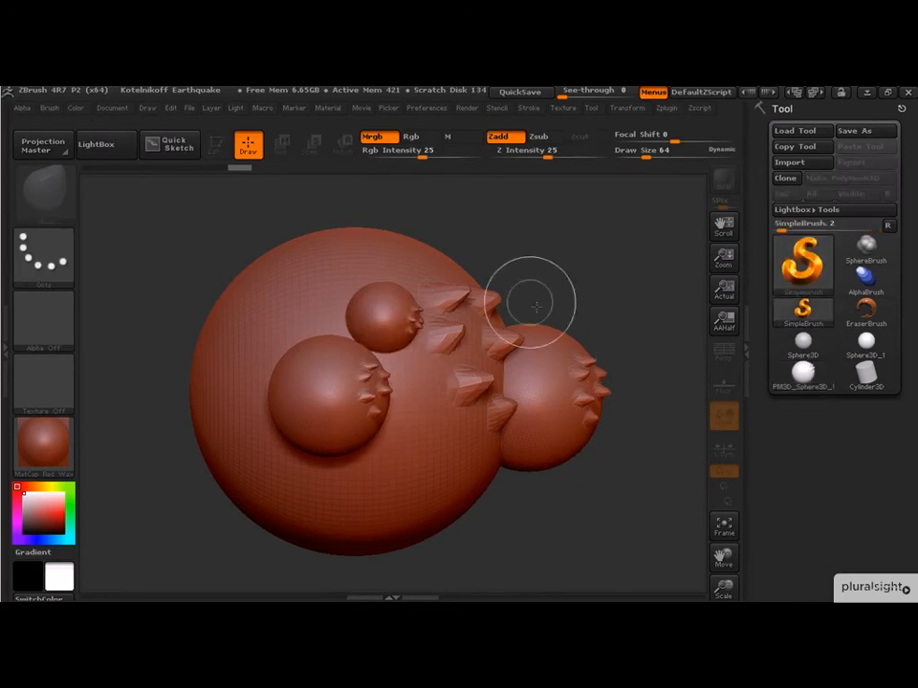
drag(559, 298, 591, 326)
key(ctrl+z)
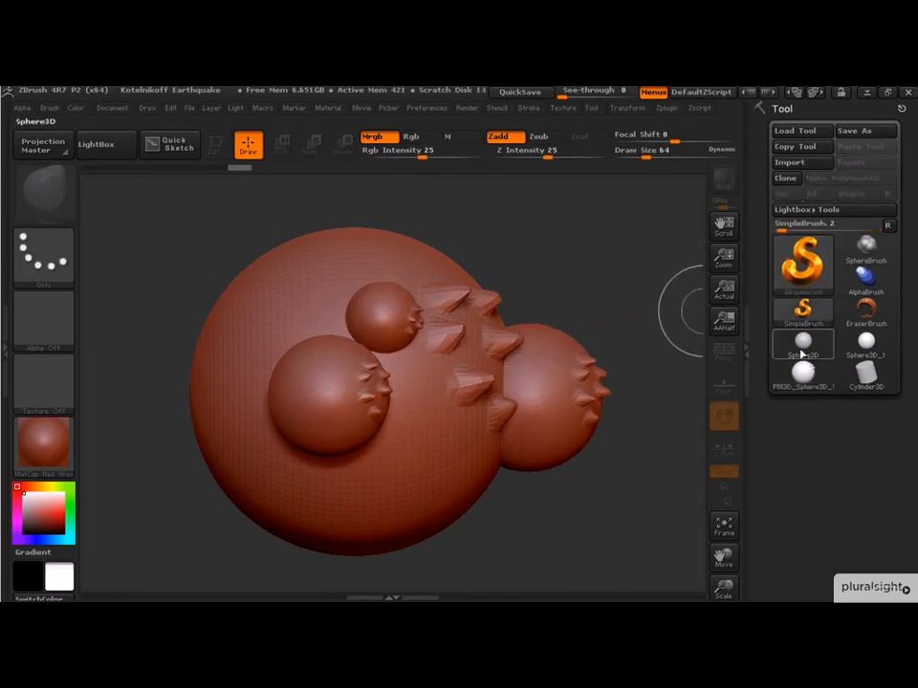
- Erase parts of the flattened spheres around their outer edges with the EraserBrush
click(865, 307)
drag(561, 317, 535, 323)
mouse_move(436, 222)
mouse_down()
mouse_move(415, 268)
mouse_move(390, 258)
mouse_up()
mouse_move(181, 307)
mouse_down()
mouse_move(219, 328)
mouse_move(207, 348)
mouse_up()
mouse_move(233, 532)
mouse_down()
mouse_move(297, 516)
mouse_move(437, 548)
mouse_up()
mouse_move(517, 498)
mouse_down()
mouse_move(349, 525)
mouse_move(239, 492)
mouse_move(182, 448)
mouse_move(222, 308)
mouse_up()
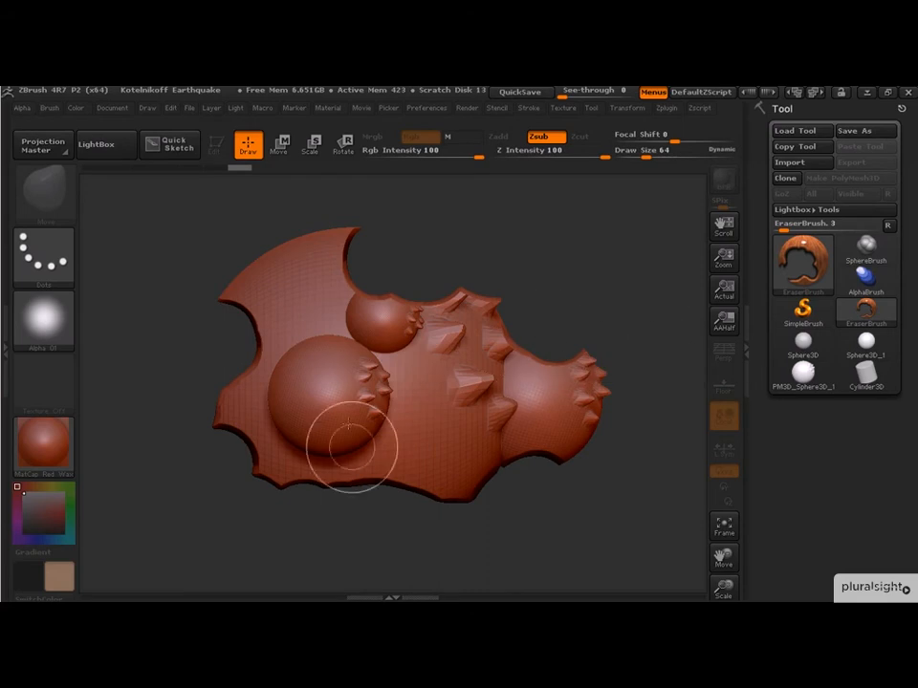
- Clear the canvas and redraw the spiked PM3D_Sphere3D_1 as an editable model
key(ctrl+n)
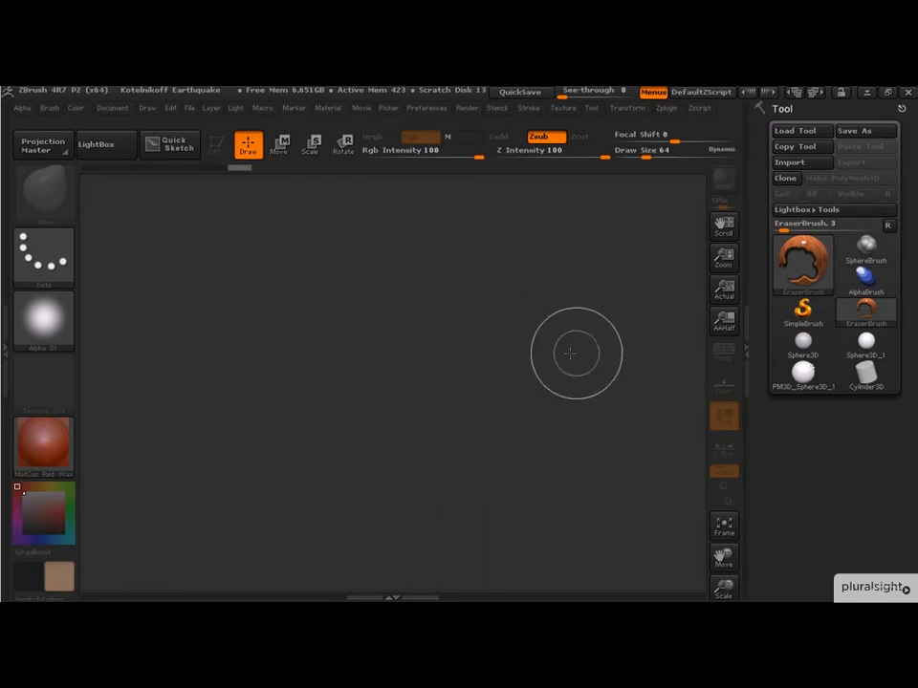
click(814, 383)
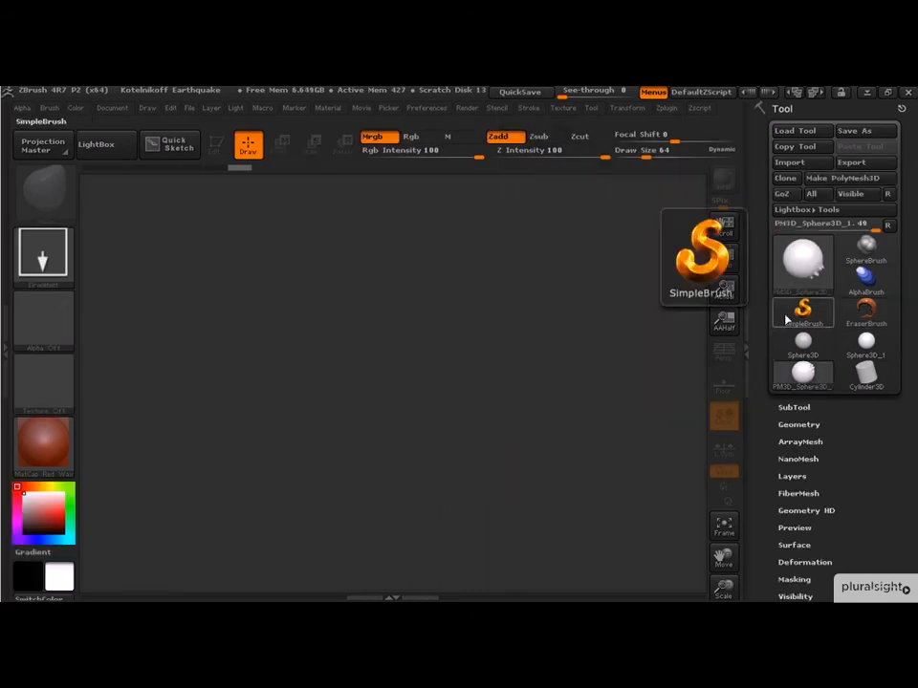
drag(356, 384, 534, 473)
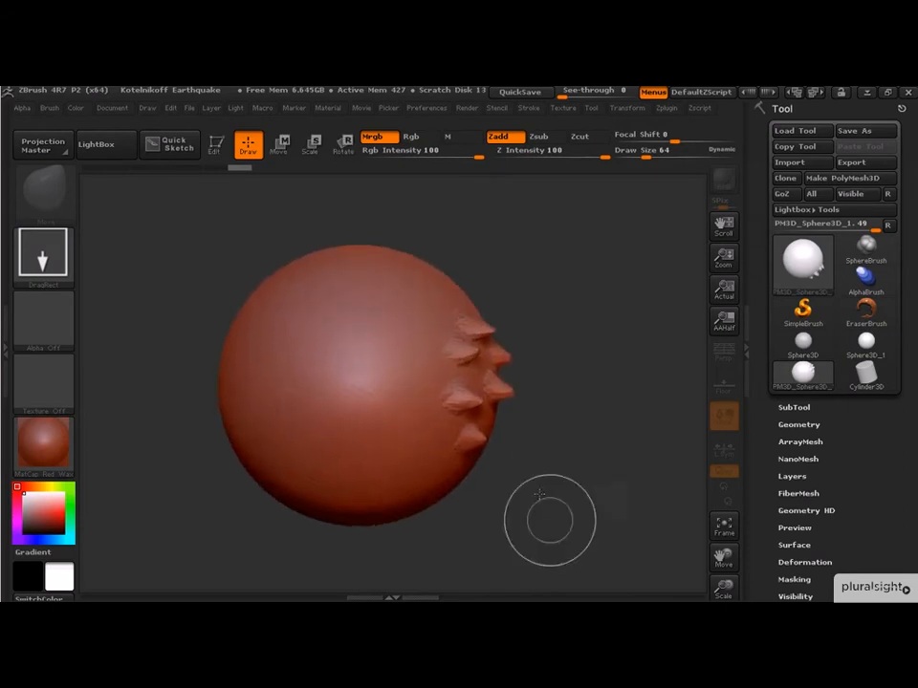
key(t)
mouse_move(584, 450)
mouse_down()
mouse_move(573, 450)
mouse_move(582, 439)
mouse_move(620, 447)
mouse_move(619, 403)
mouse_up()
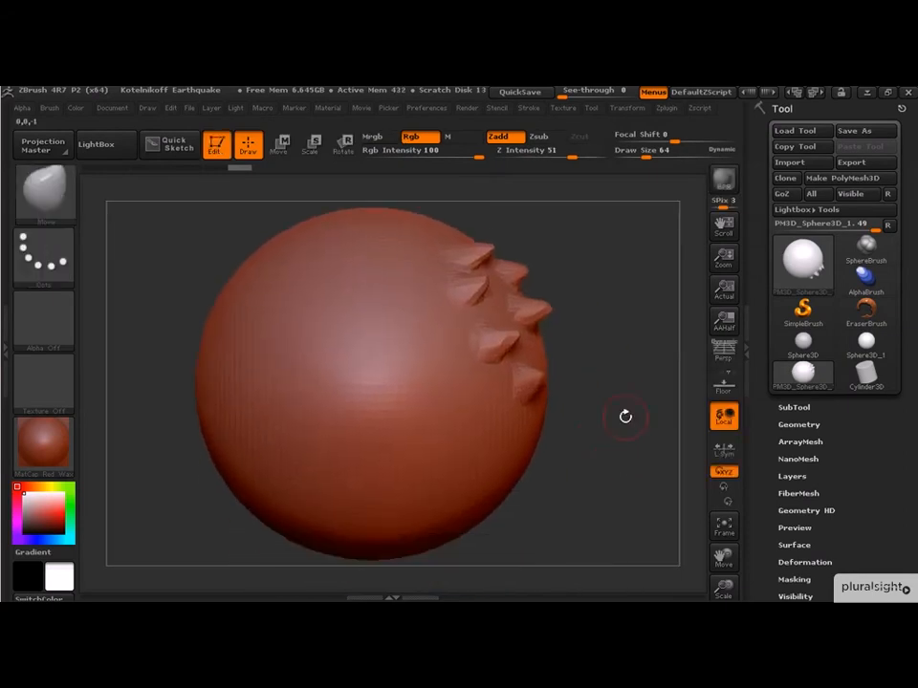
click(112, 108)
mouse_move(607, 275)
mouse_down()
mouse_move(574, 287)
mouse_move(625, 303)
mouse_move(588, 333)
mouse_move(614, 321)
mouse_up()
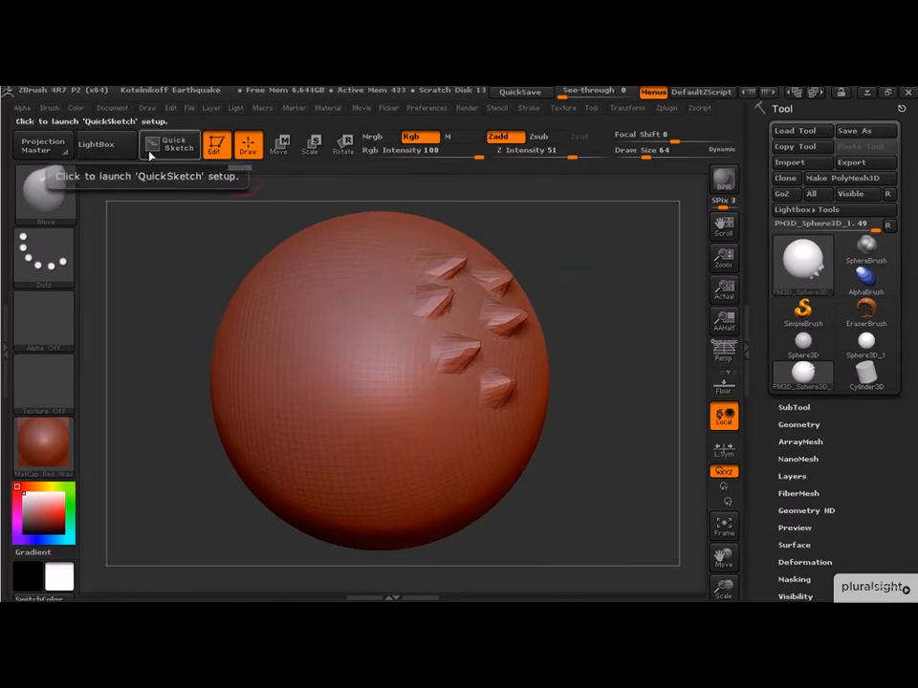
- Switch the active tool to the Arrow3D primitive and convert it to a PolyMesh3D
click(188, 108)
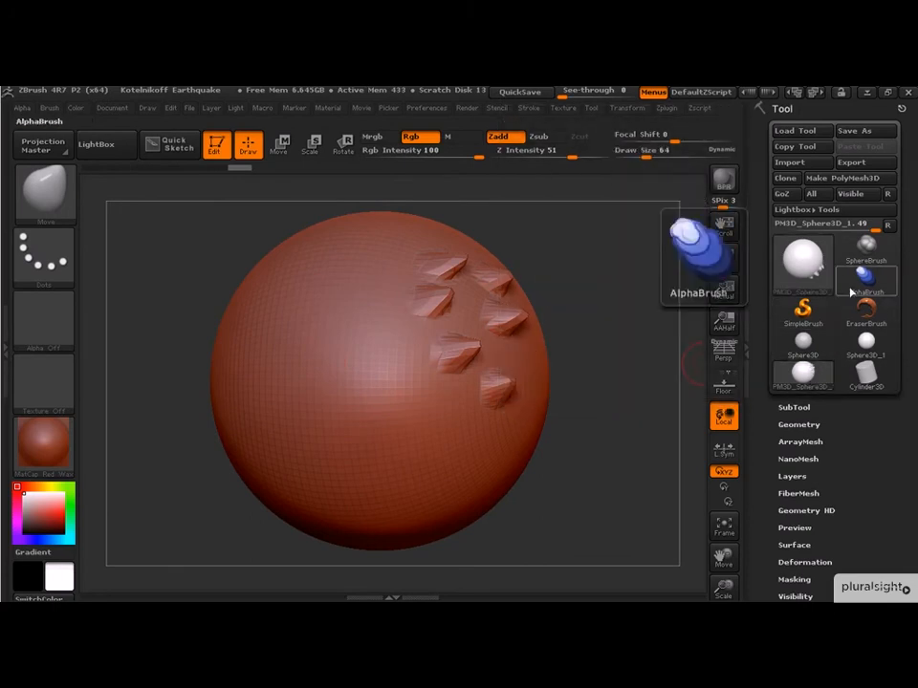
click(807, 277)
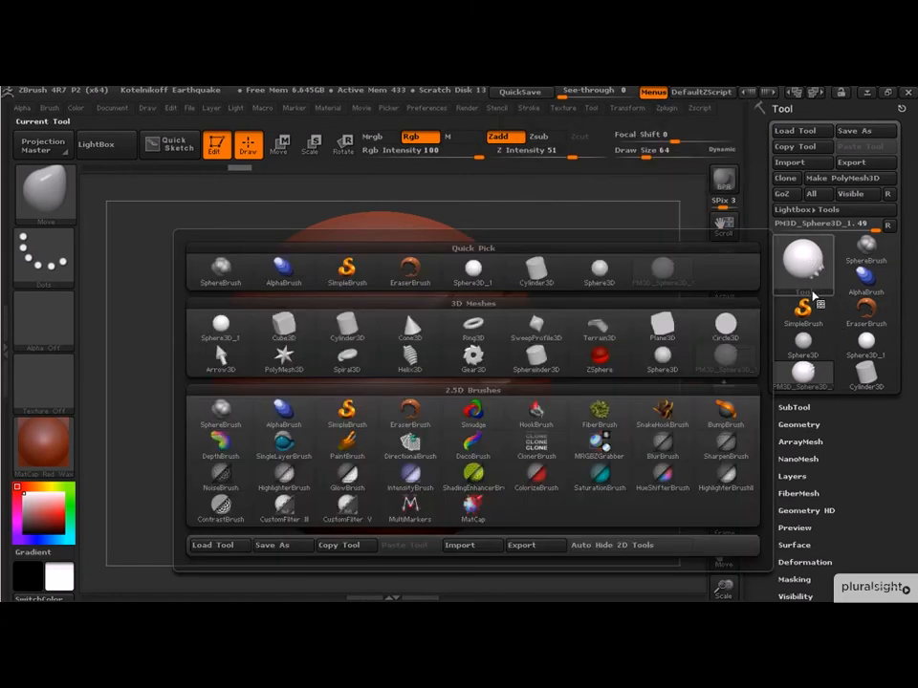
click(809, 276)
click(803, 260)
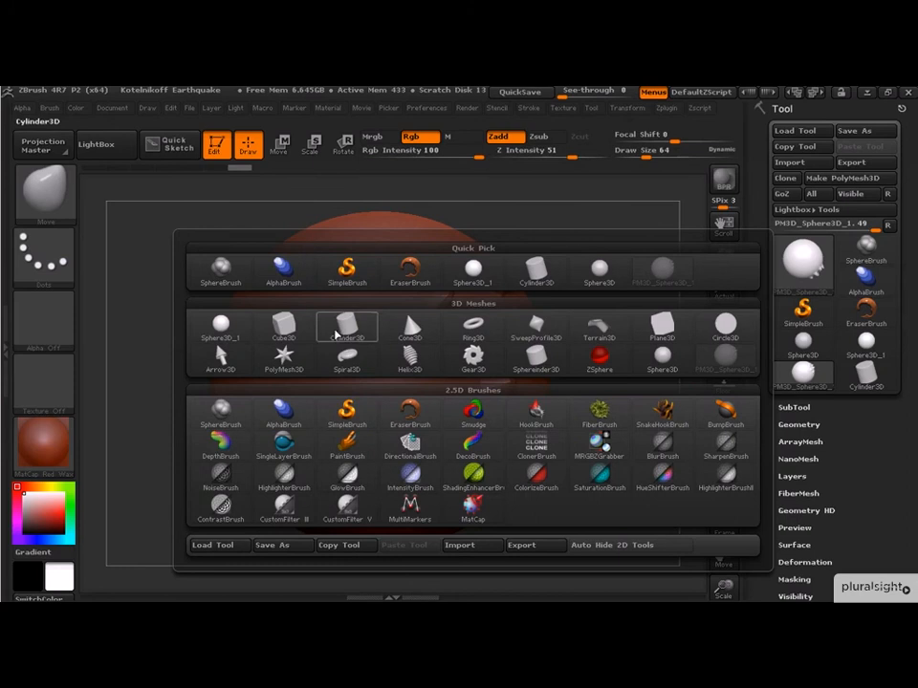
click(219, 356)
click(841, 179)
drag(514, 321, 555, 352)
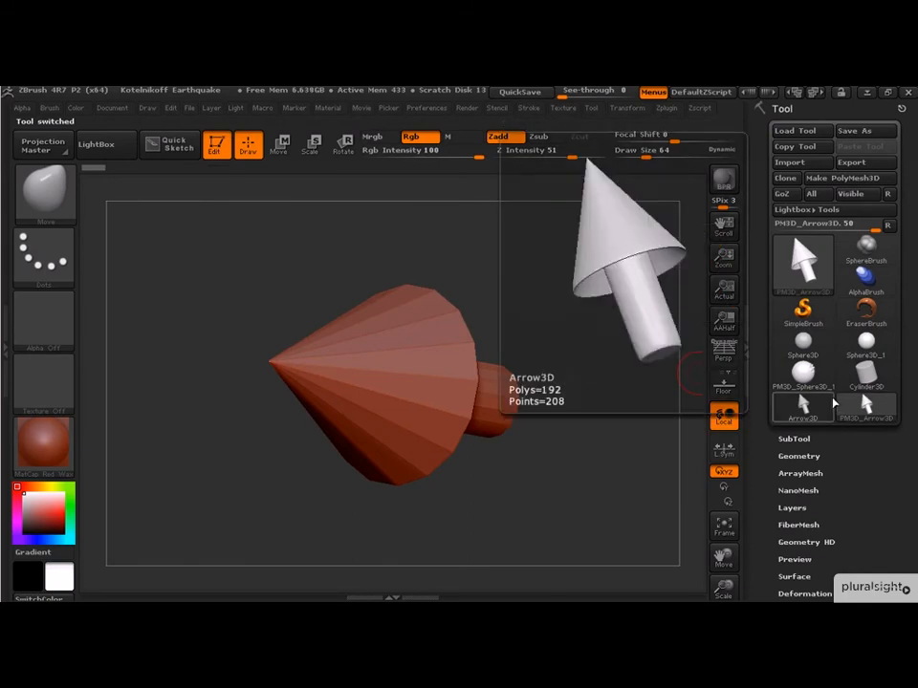
- Make the spiked PM3D_Sphere3D_1 the active tool again in place of the arrow
click(816, 383)
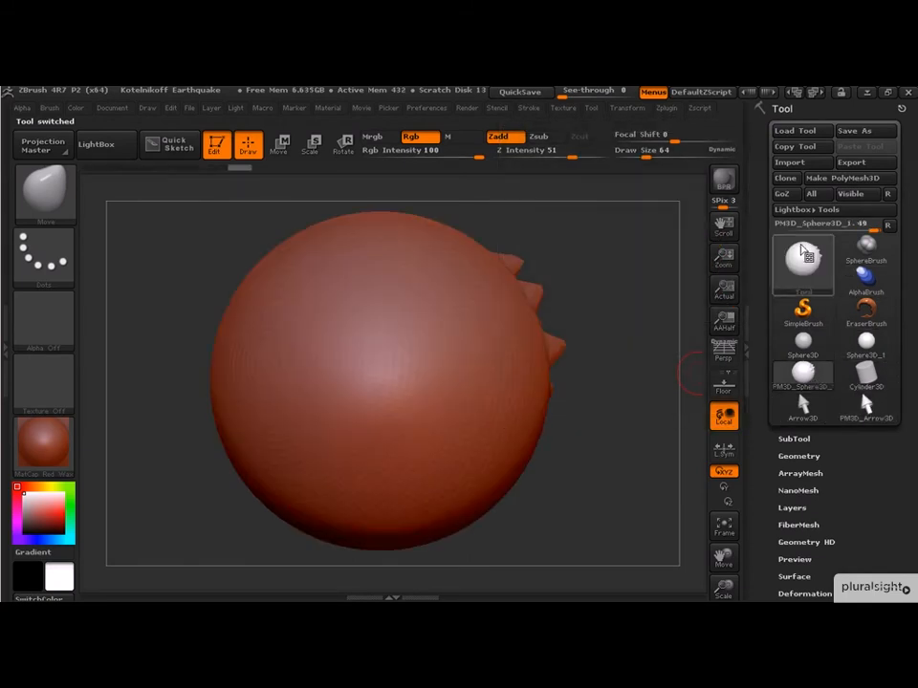
drag(611, 301, 543, 217)
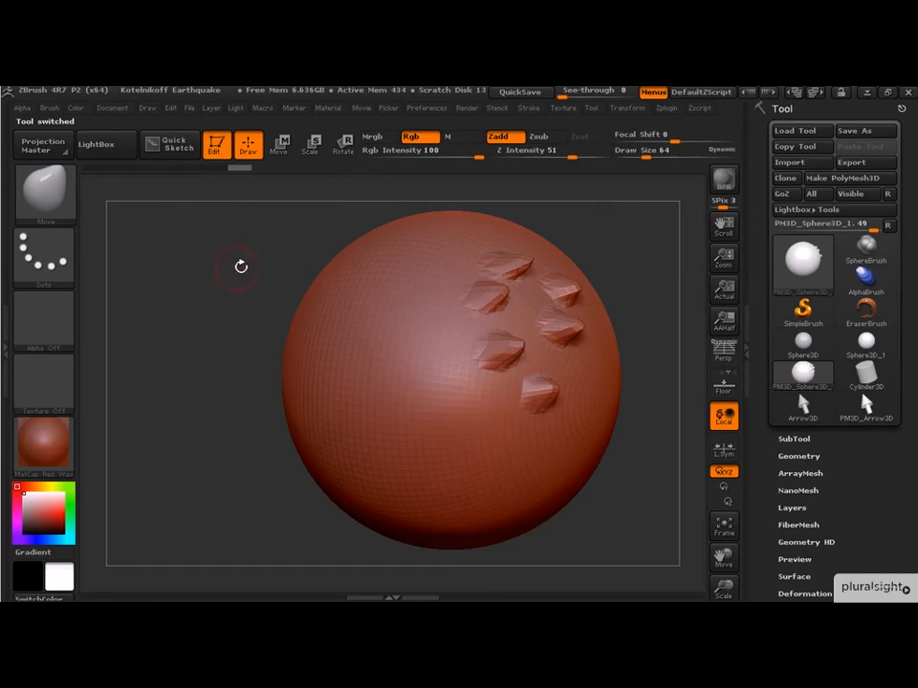
drag(268, 246, 243, 273)
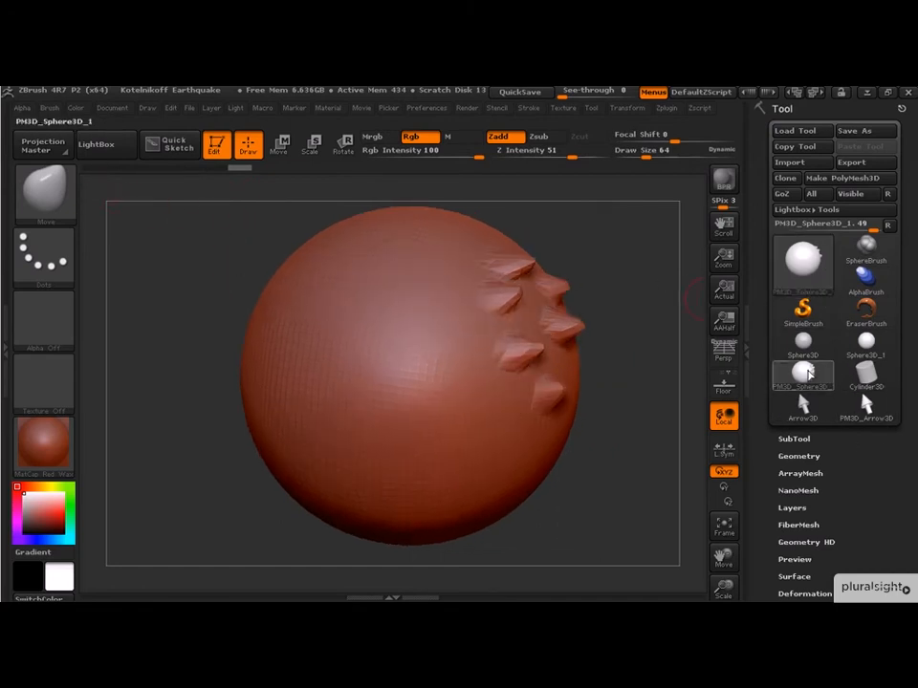
- Load the DemoSoldier.ZTL tool from LightBox and show it unobstructed on the canvas
click(96, 145)
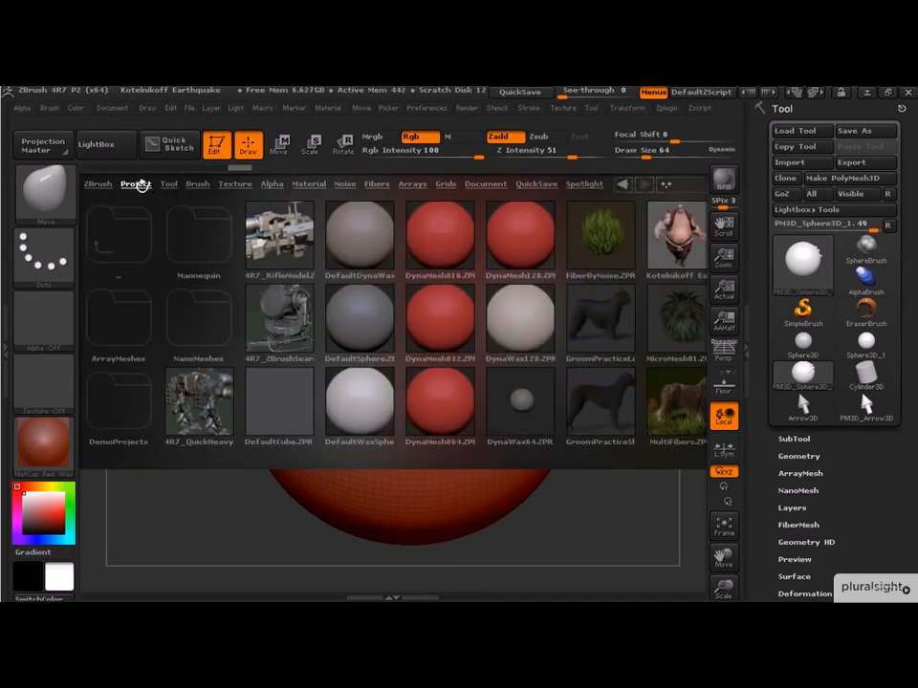
click(138, 183)
click(169, 184)
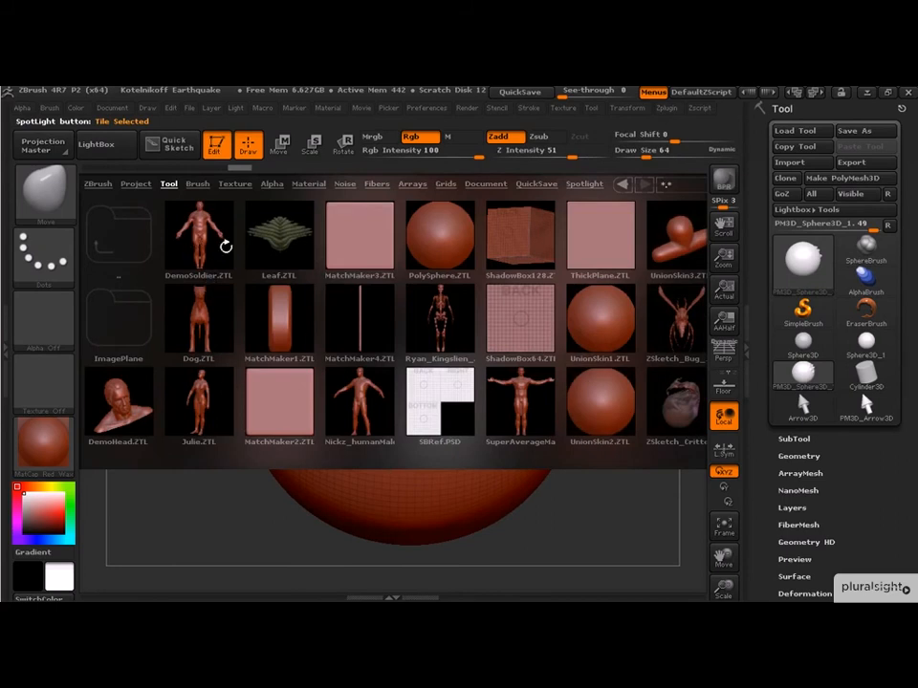
double_click(200, 241)
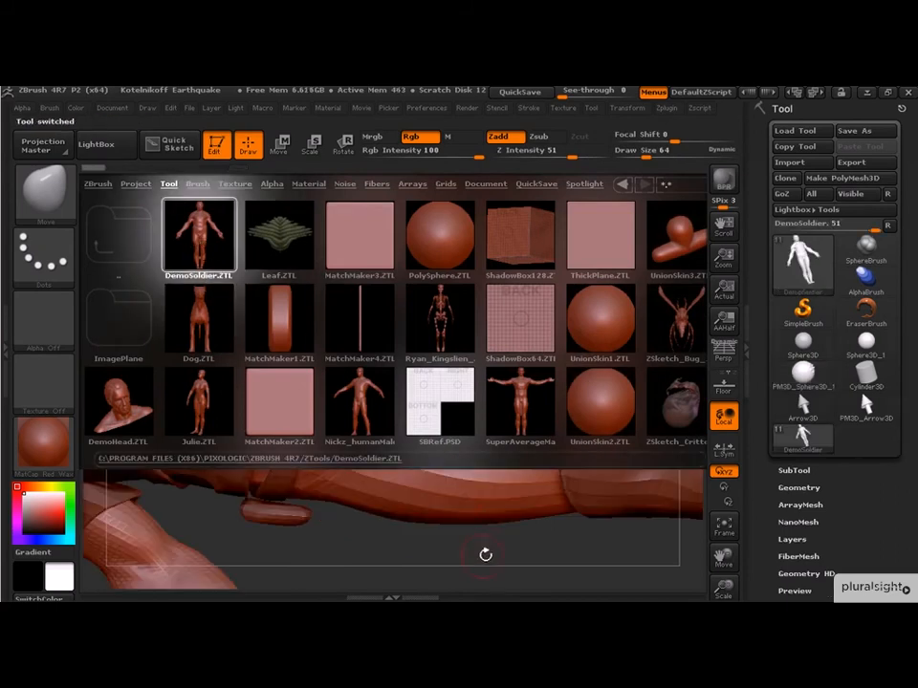
click(96, 143)
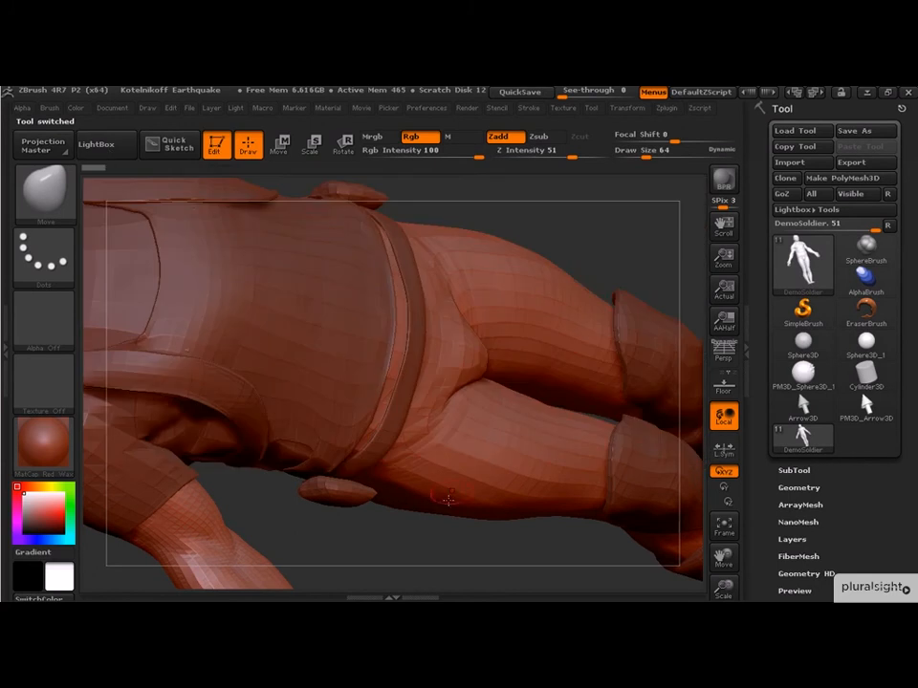
mouse_move(648, 256)
mouse_down()
mouse_move(381, 242)
mouse_move(242, 273)
mouse_move(233, 229)
mouse_move(597, 430)
mouse_move(546, 446)
mouse_move(641, 418)
mouse_move(588, 424)
mouse_move(592, 401)
mouse_move(606, 400)
mouse_move(577, 405)
mouse_move(612, 402)
mouse_move(583, 406)
mouse_up()
- Swap the soldier for the Arrow3D tool and return to the spiked PM3D_Sphere3D_1
click(802, 407)
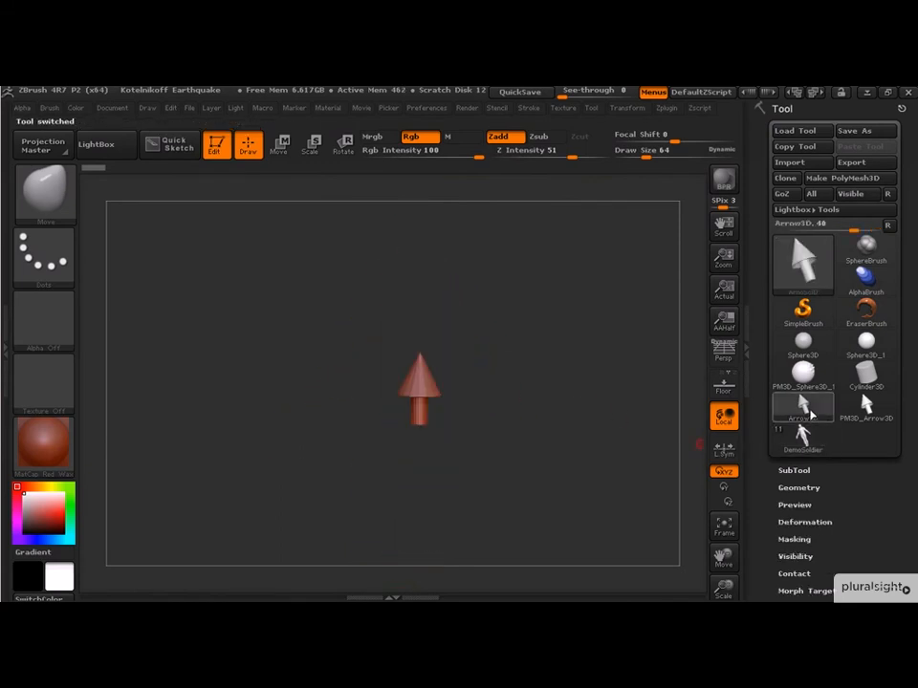
click(803, 373)
drag(516, 346, 540, 343)
- Open the 4R7_RifleModel.ZPR project from LightBox without saving changes to the current project
click(95, 144)
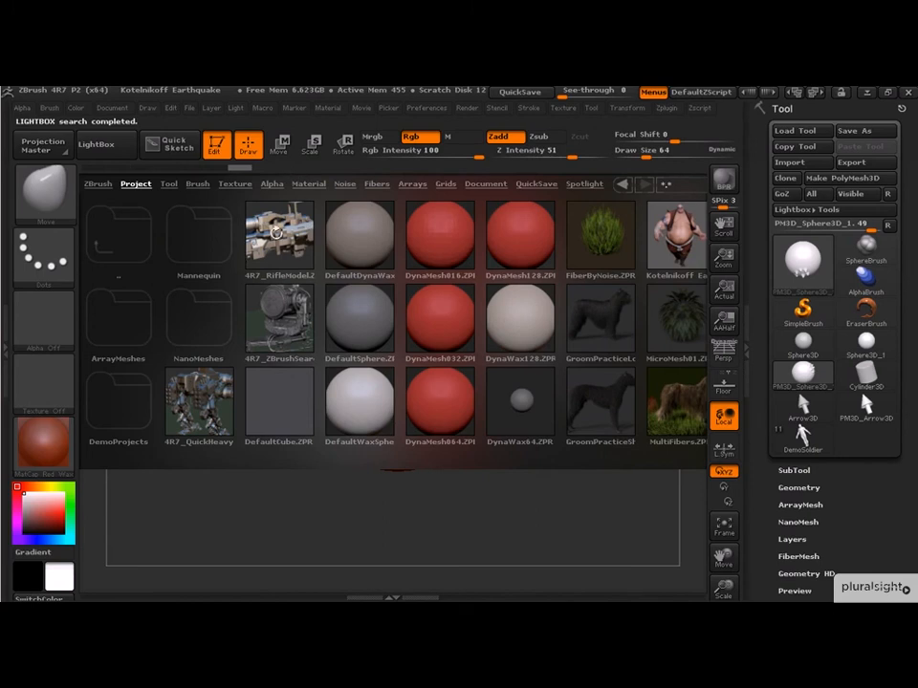
double_click(281, 242)
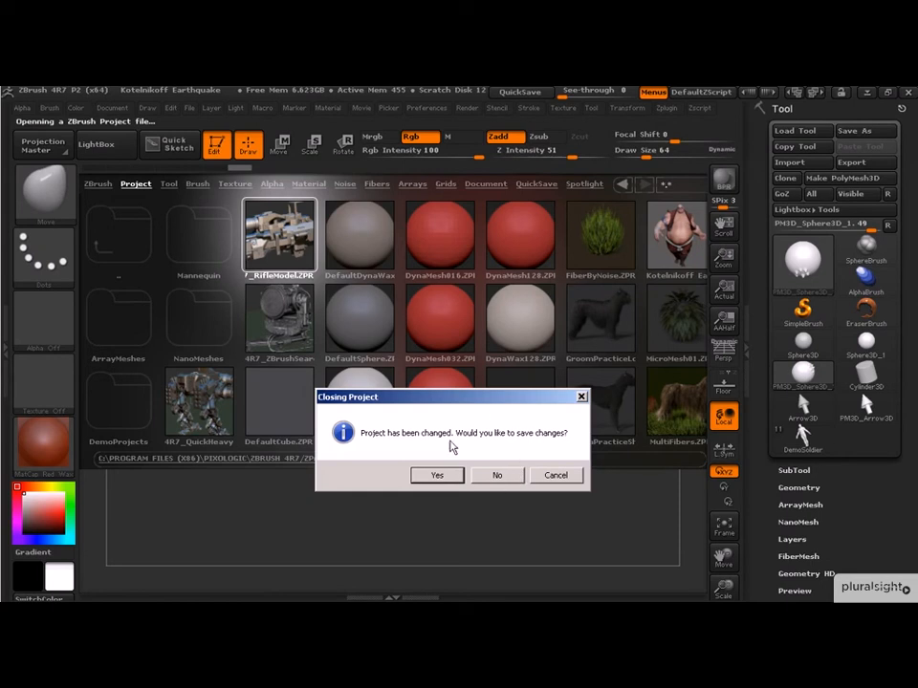
click(500, 475)
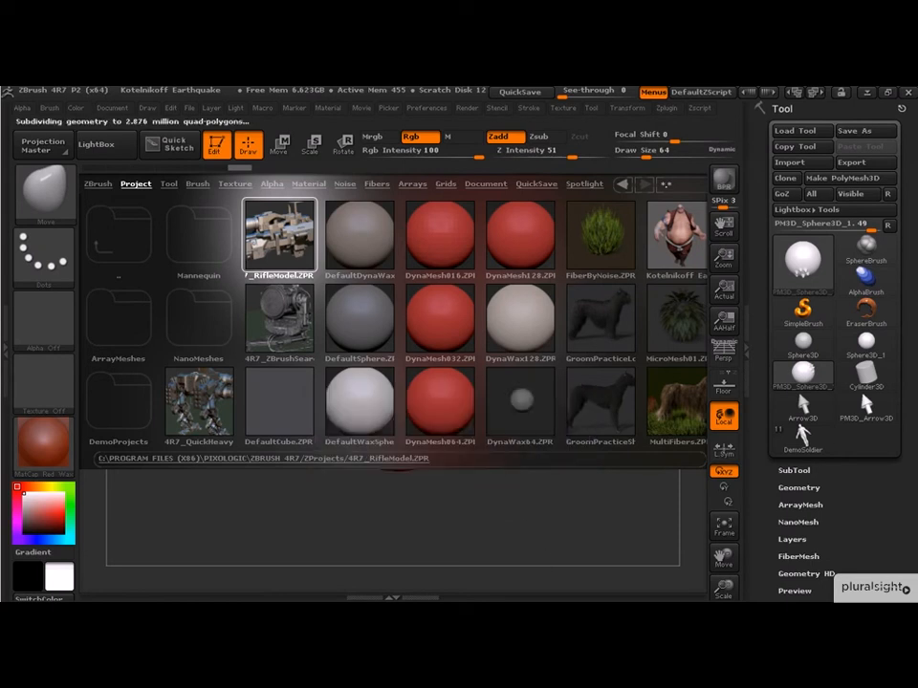
- Examine the rifle model from several angles along with the tools loaded with its project
drag(578, 263, 544, 464)
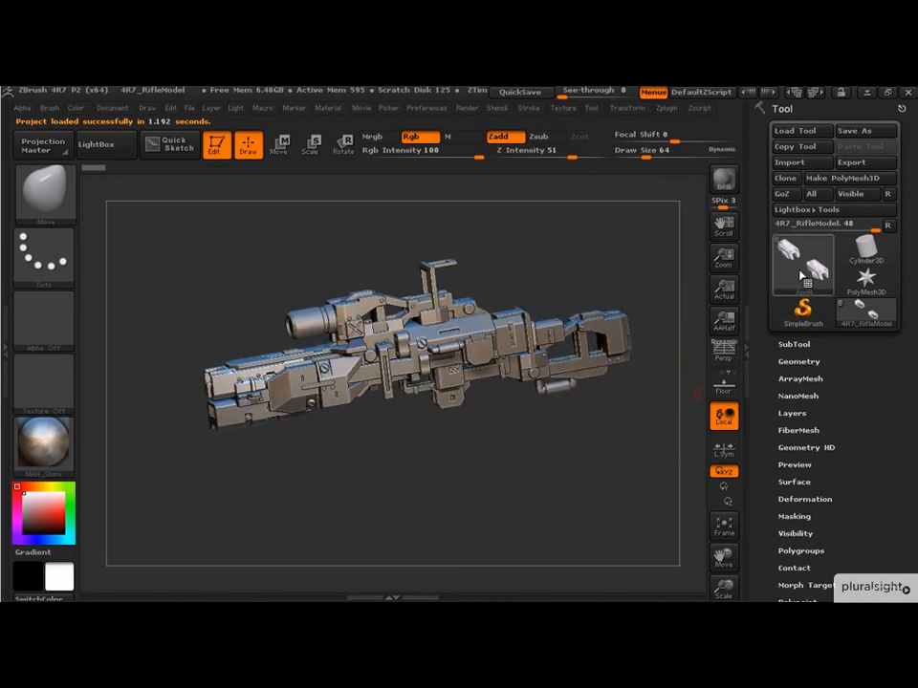
drag(511, 255, 695, 318)
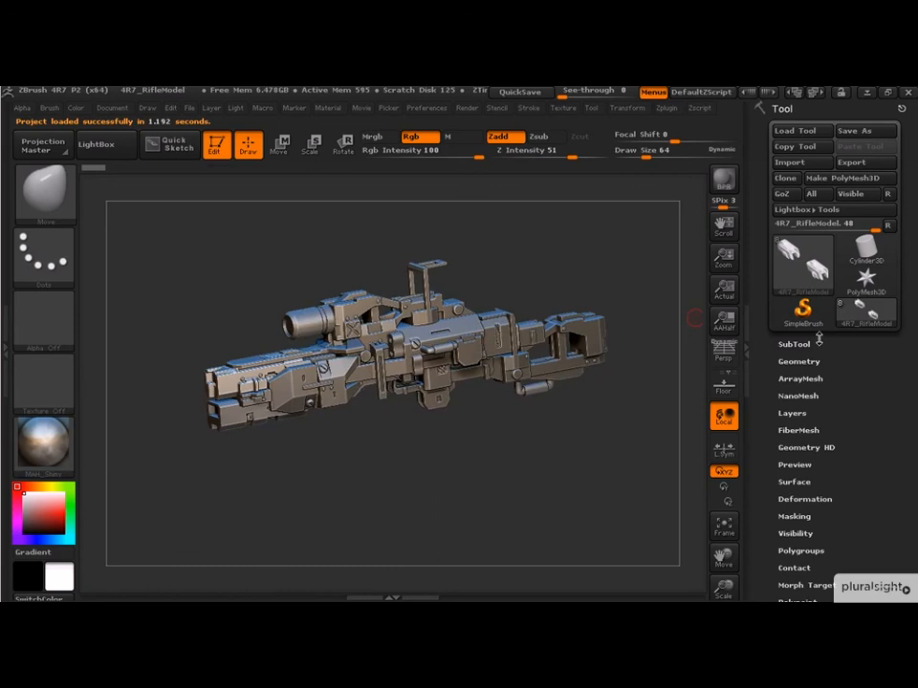
click(799, 277)
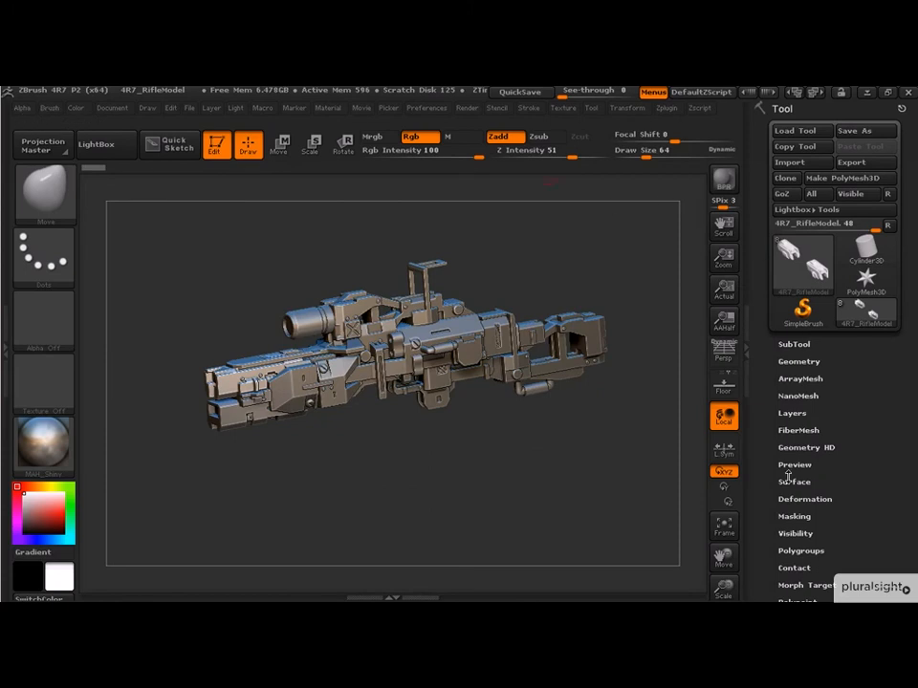
drag(118, 290, 426, 341)
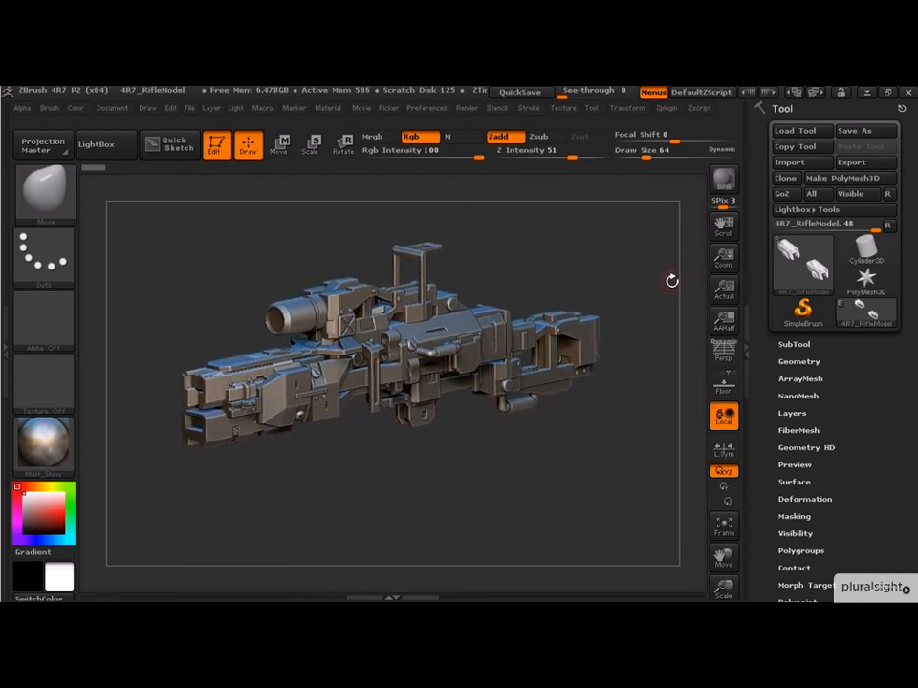
drag(620, 392, 656, 303)
drag(741, 266, 699, 307)
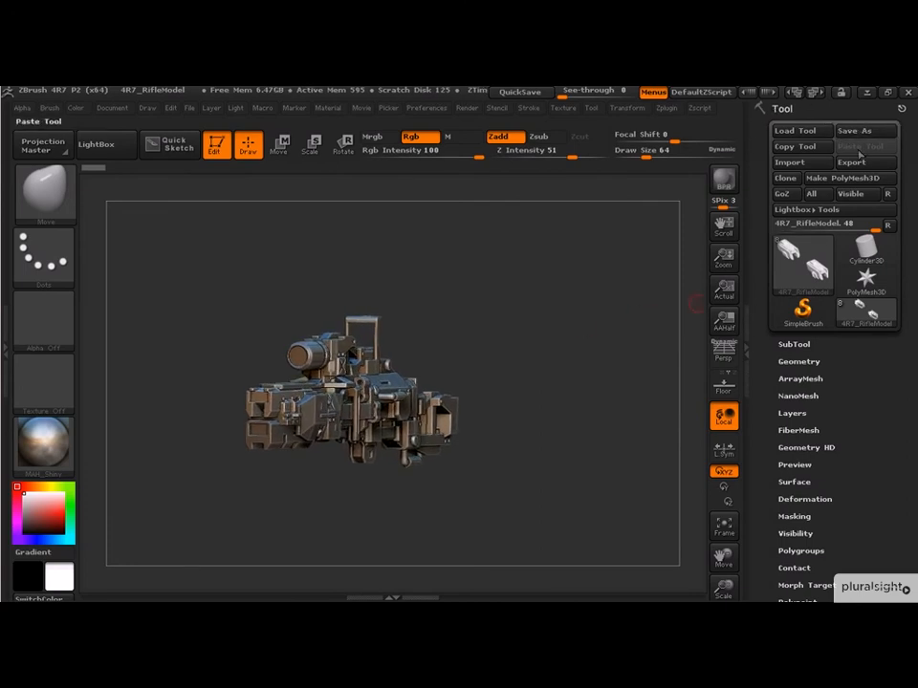
mouse_move(832, 269)
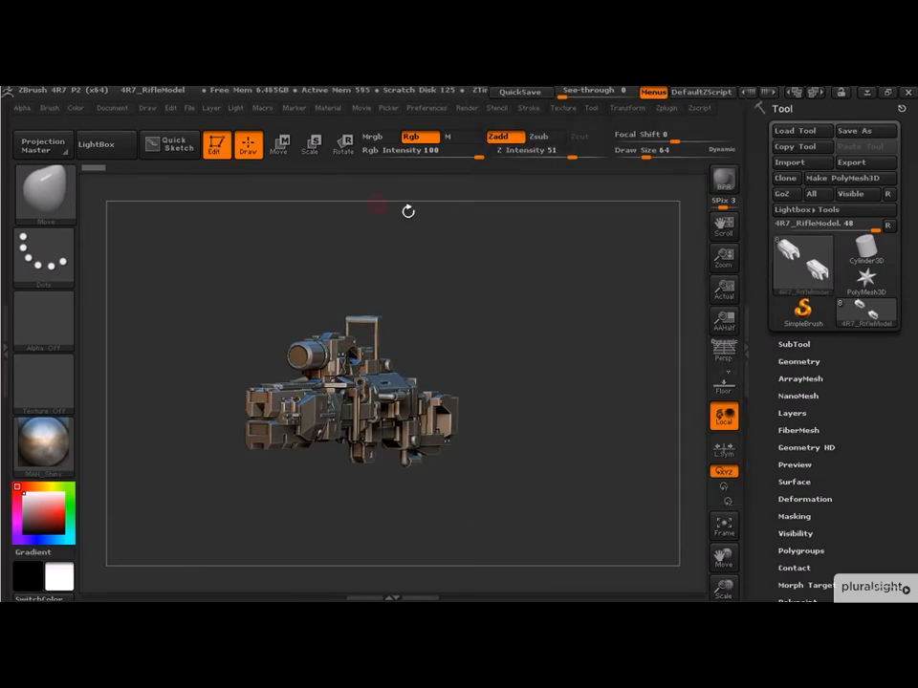
- Browse LightBox's sample tools and the ArrayMeshes, NanoMeshes and DemoProjects folders among the sample projects
click(190, 109)
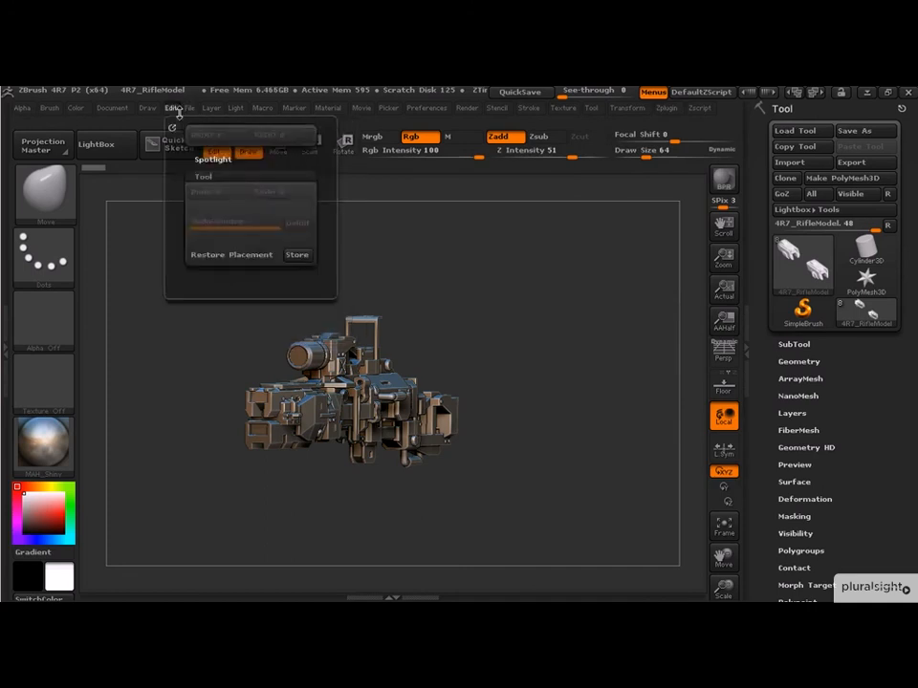
click(96, 145)
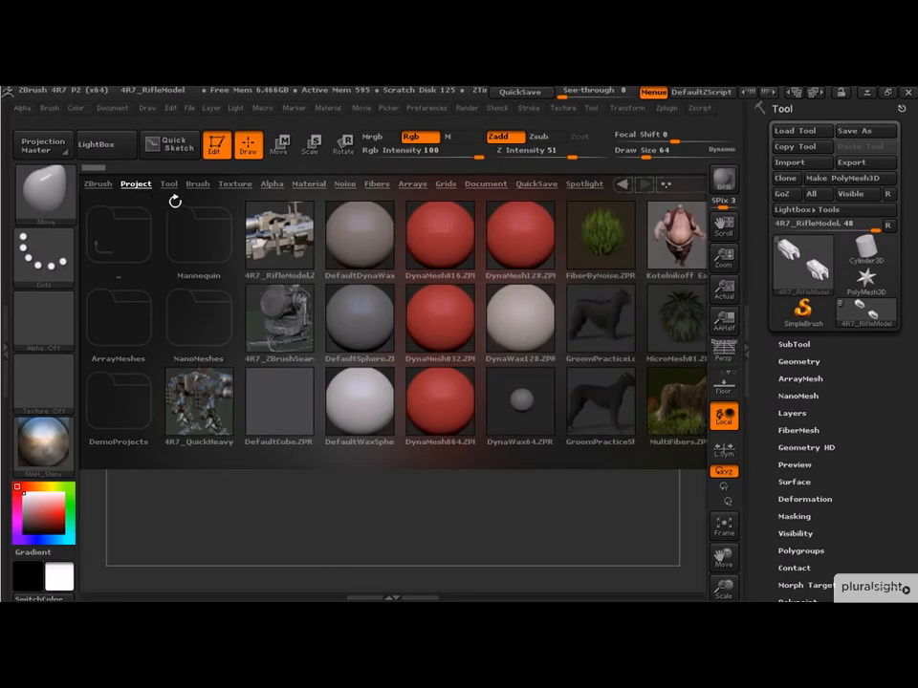
click(169, 184)
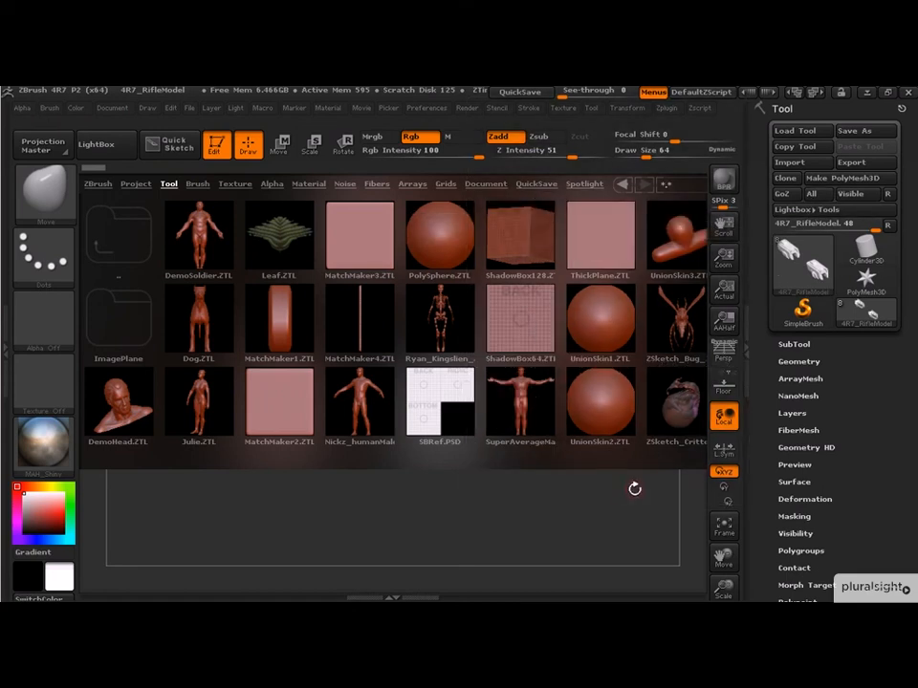
click(130, 183)
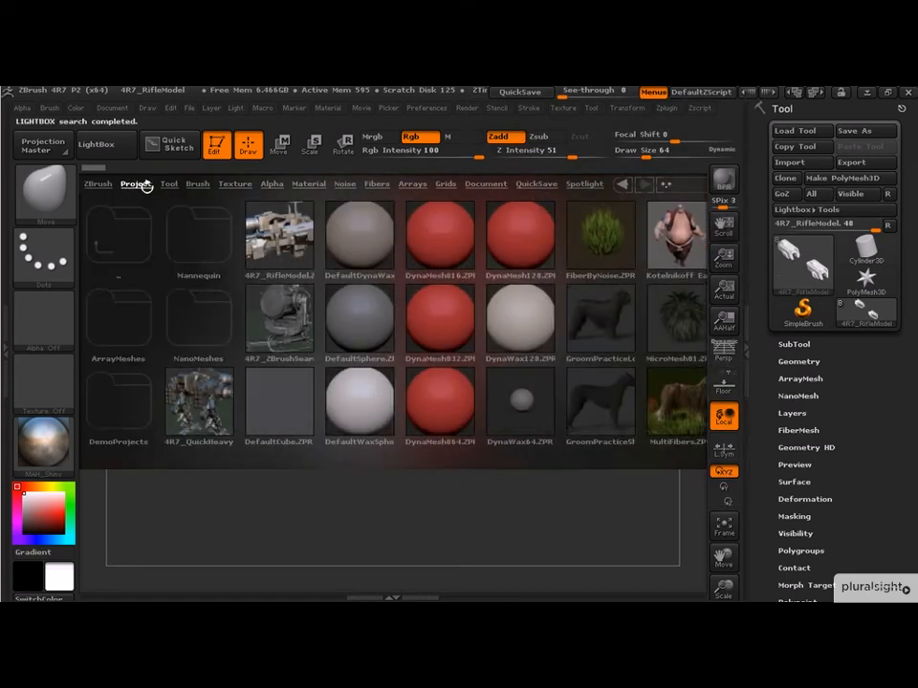
double_click(128, 324)
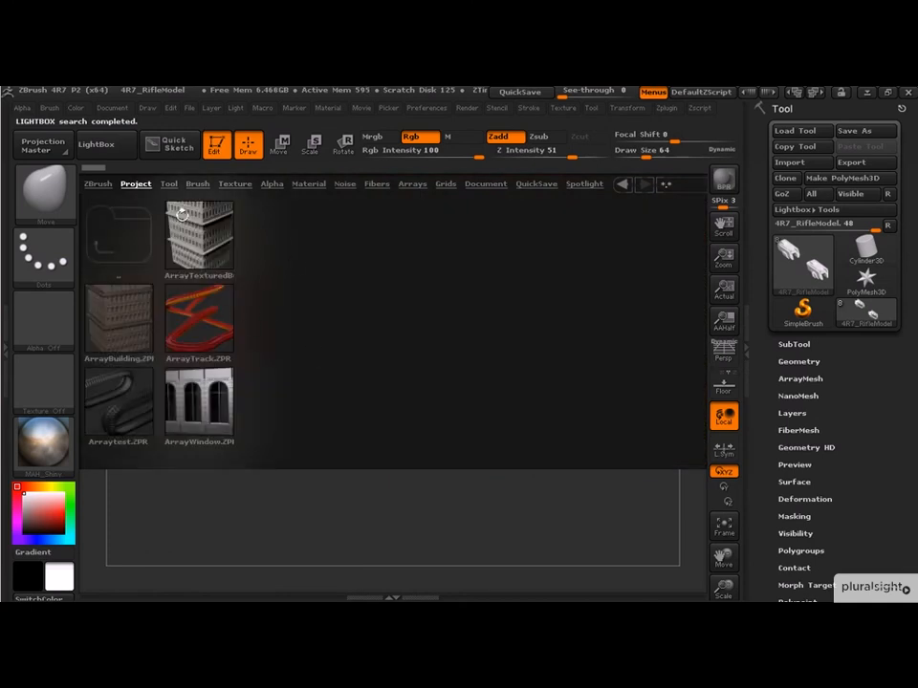
click(138, 185)
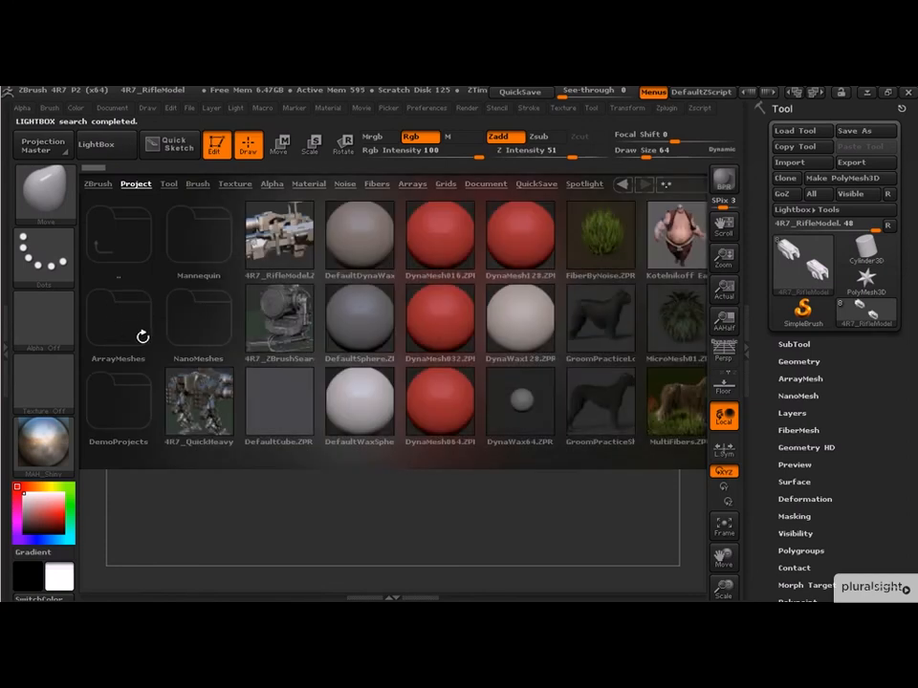
double_click(201, 326)
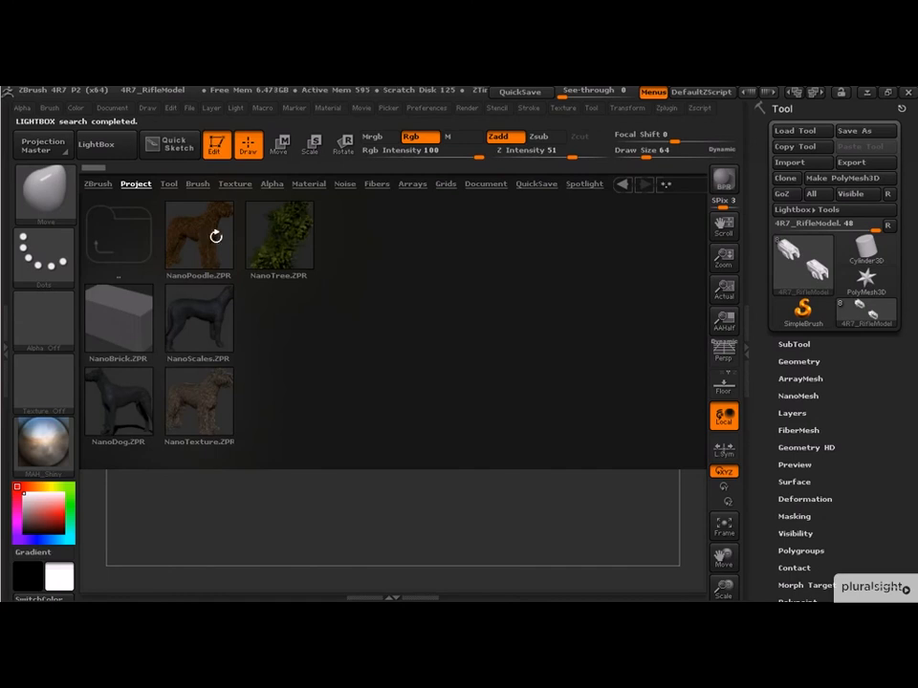
click(137, 184)
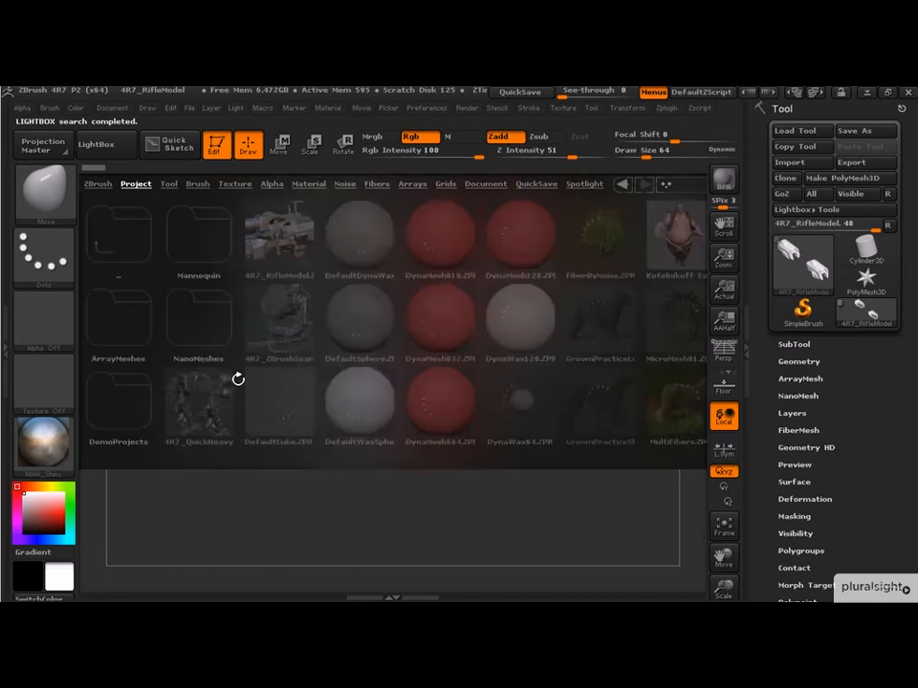
click(134, 402)
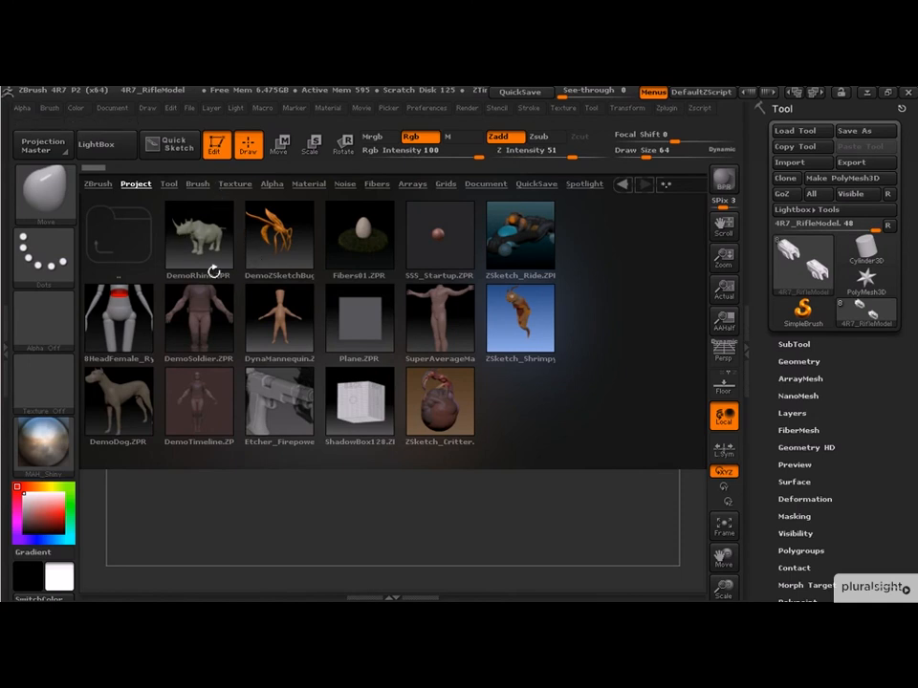
click(118, 188)
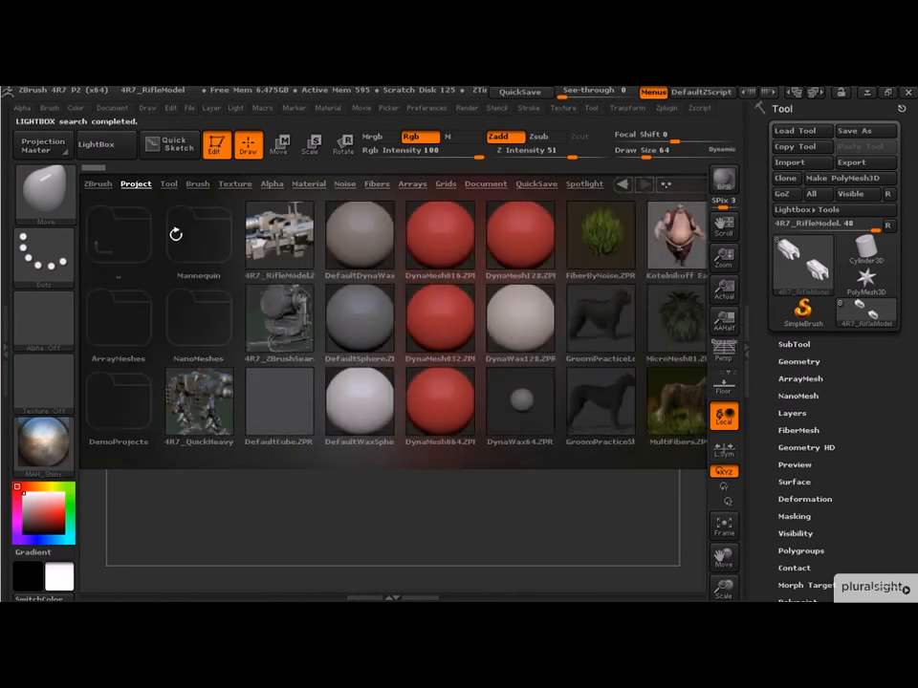